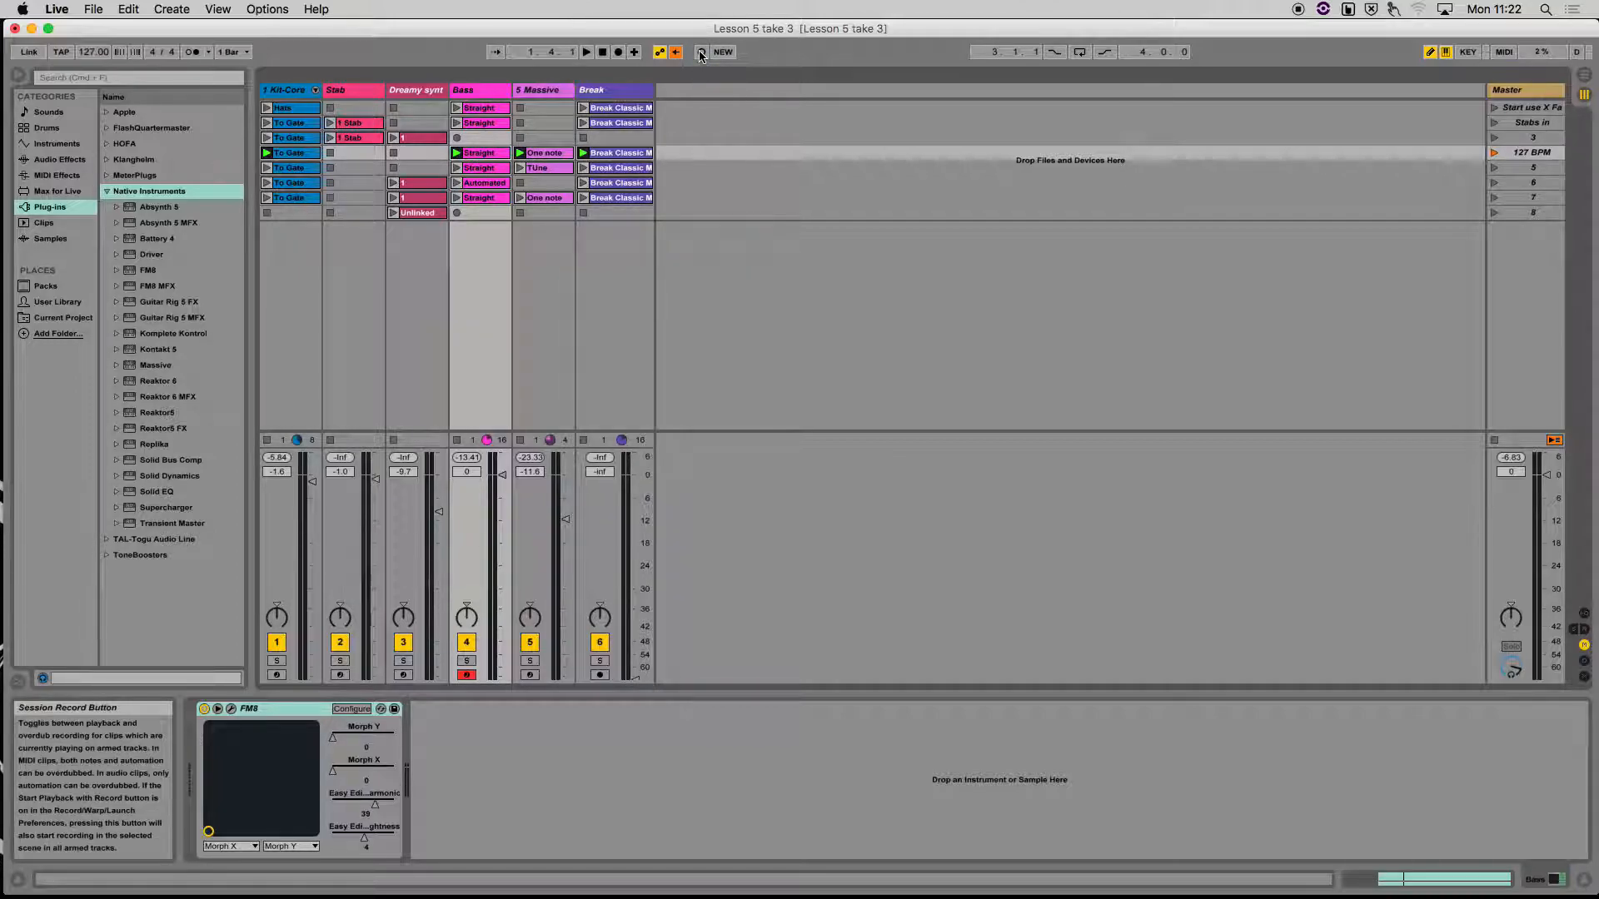
Record automation of FM8's Easy Edit Timbre Harmonic and Brightness into the Bass track's Straight clip in scene 4
{"action": "left_click", "coordinate": [209, 59]}
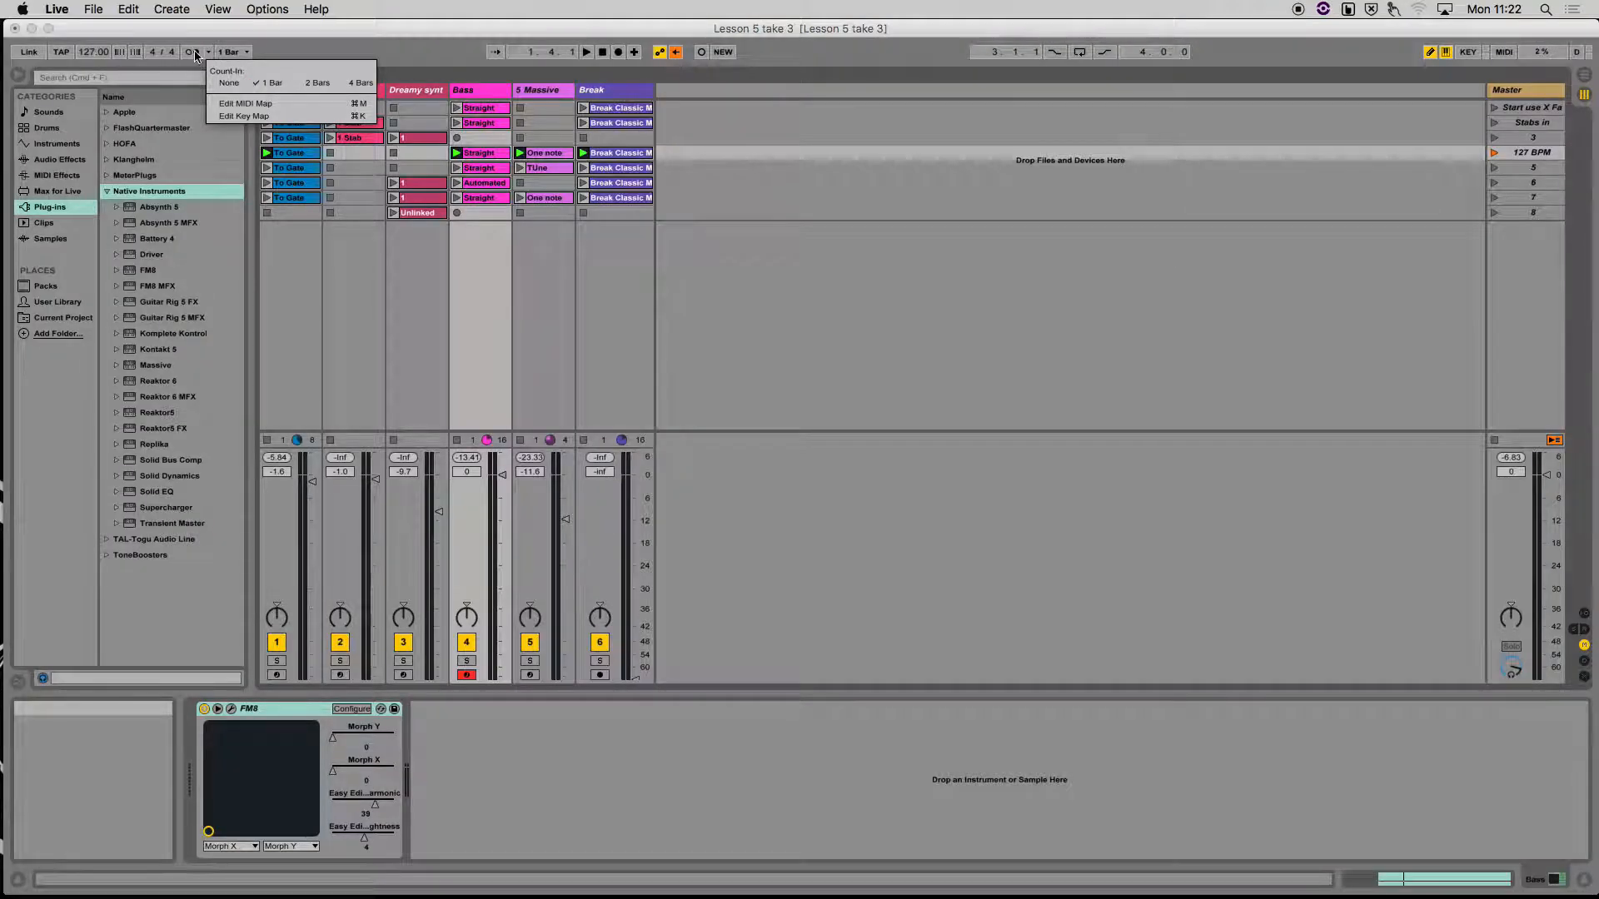
{"action": "left_click", "coordinate": [195, 56]}
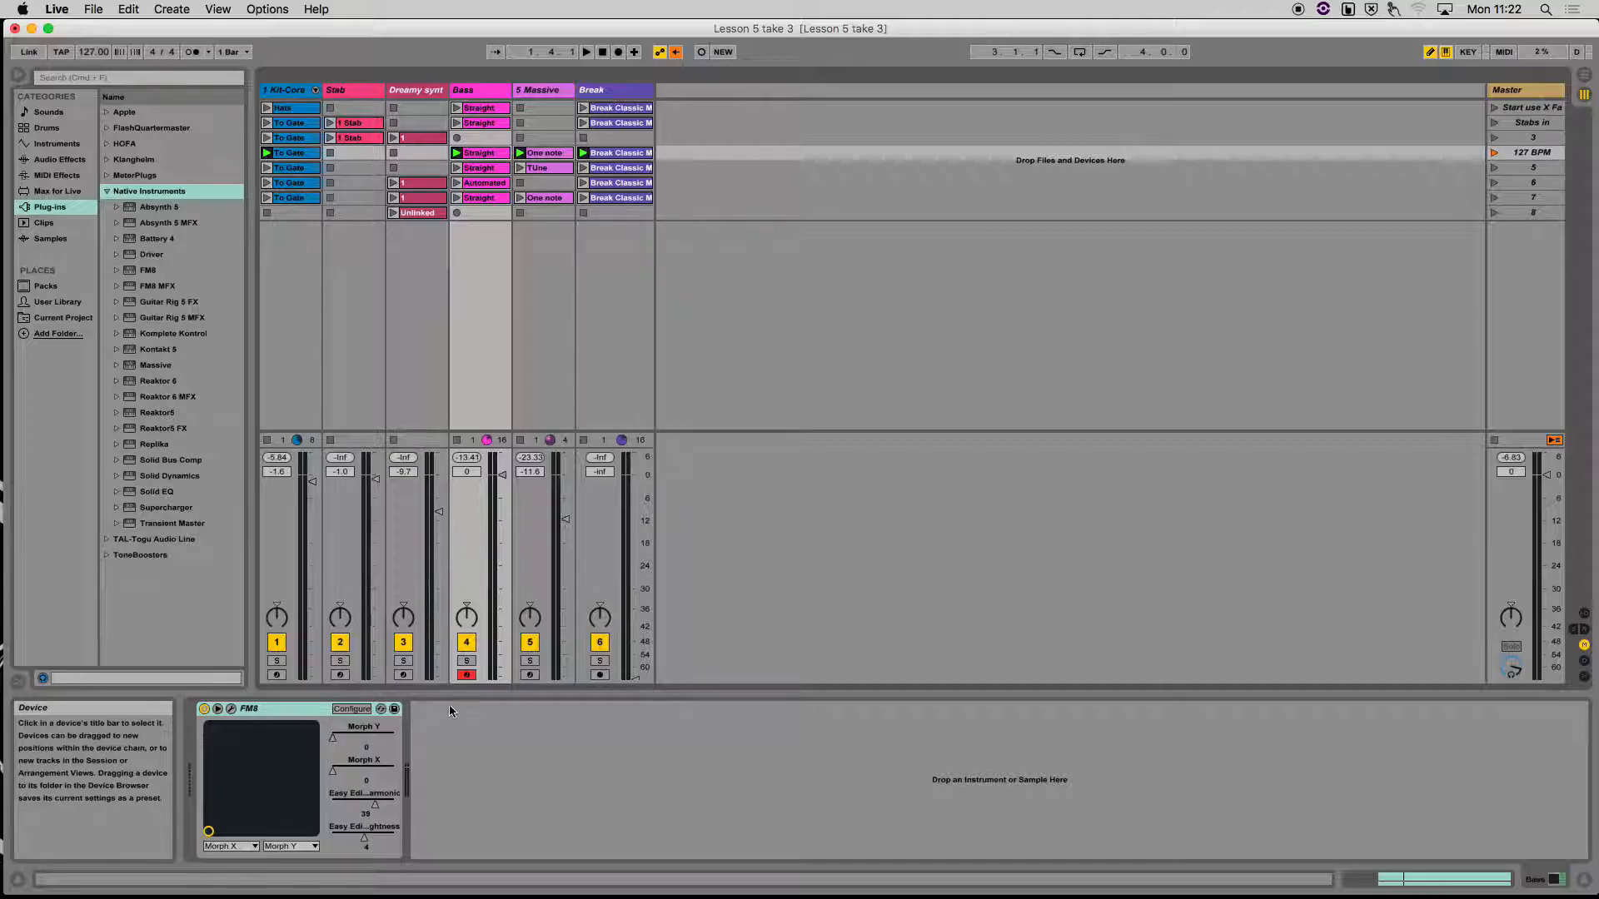
{"action": "left_click", "coordinate": [704, 54]}
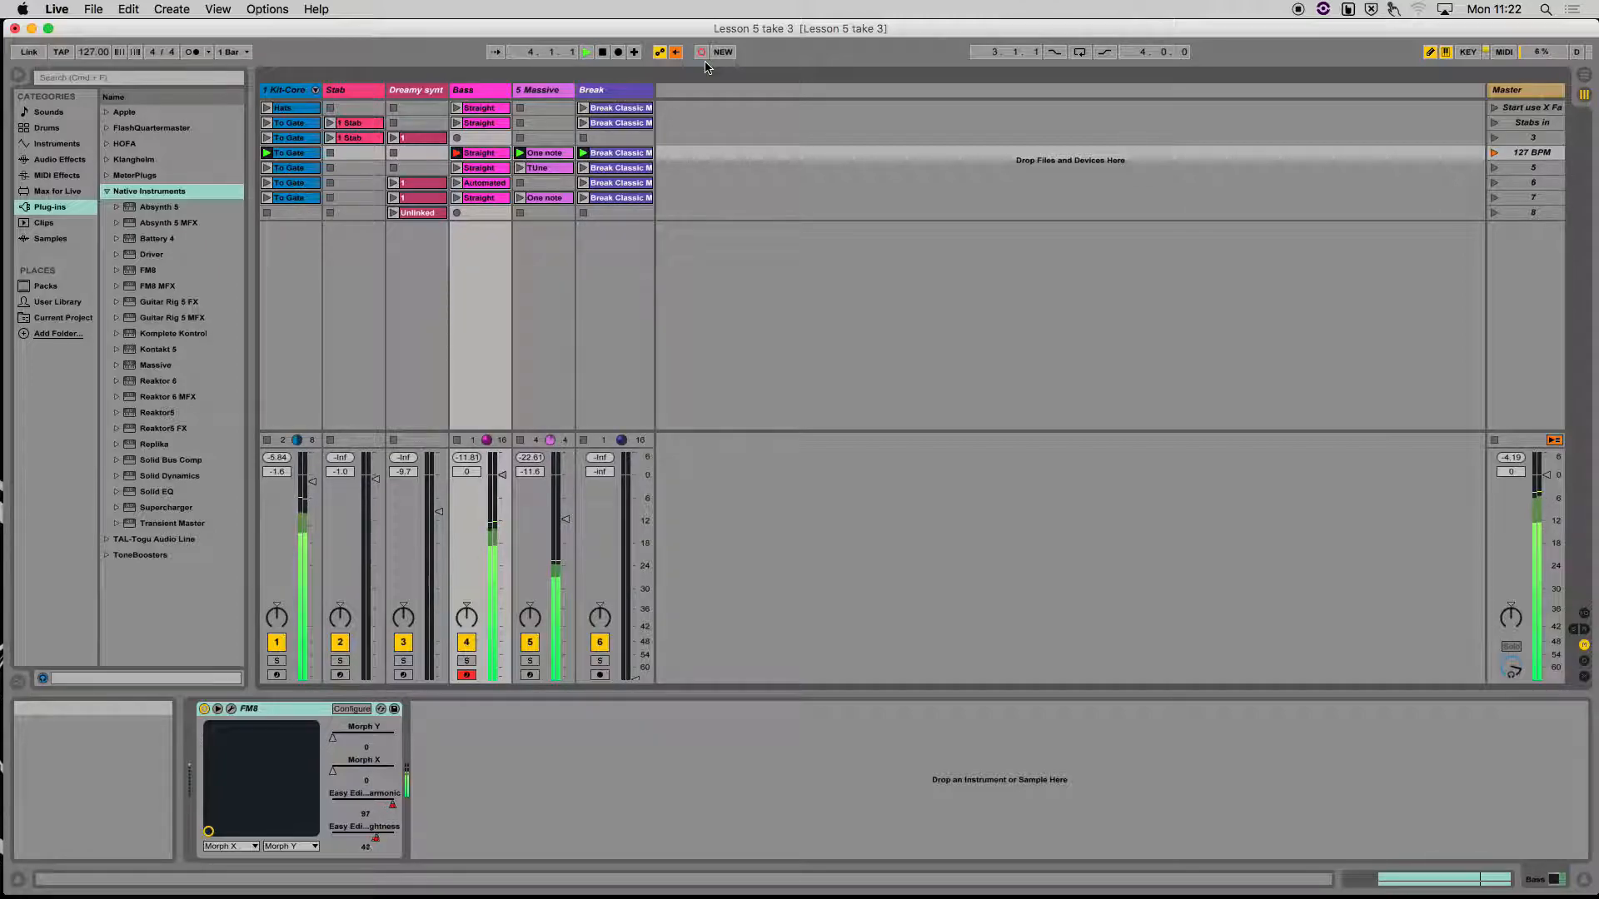
{"action": "key", "text": "space"}
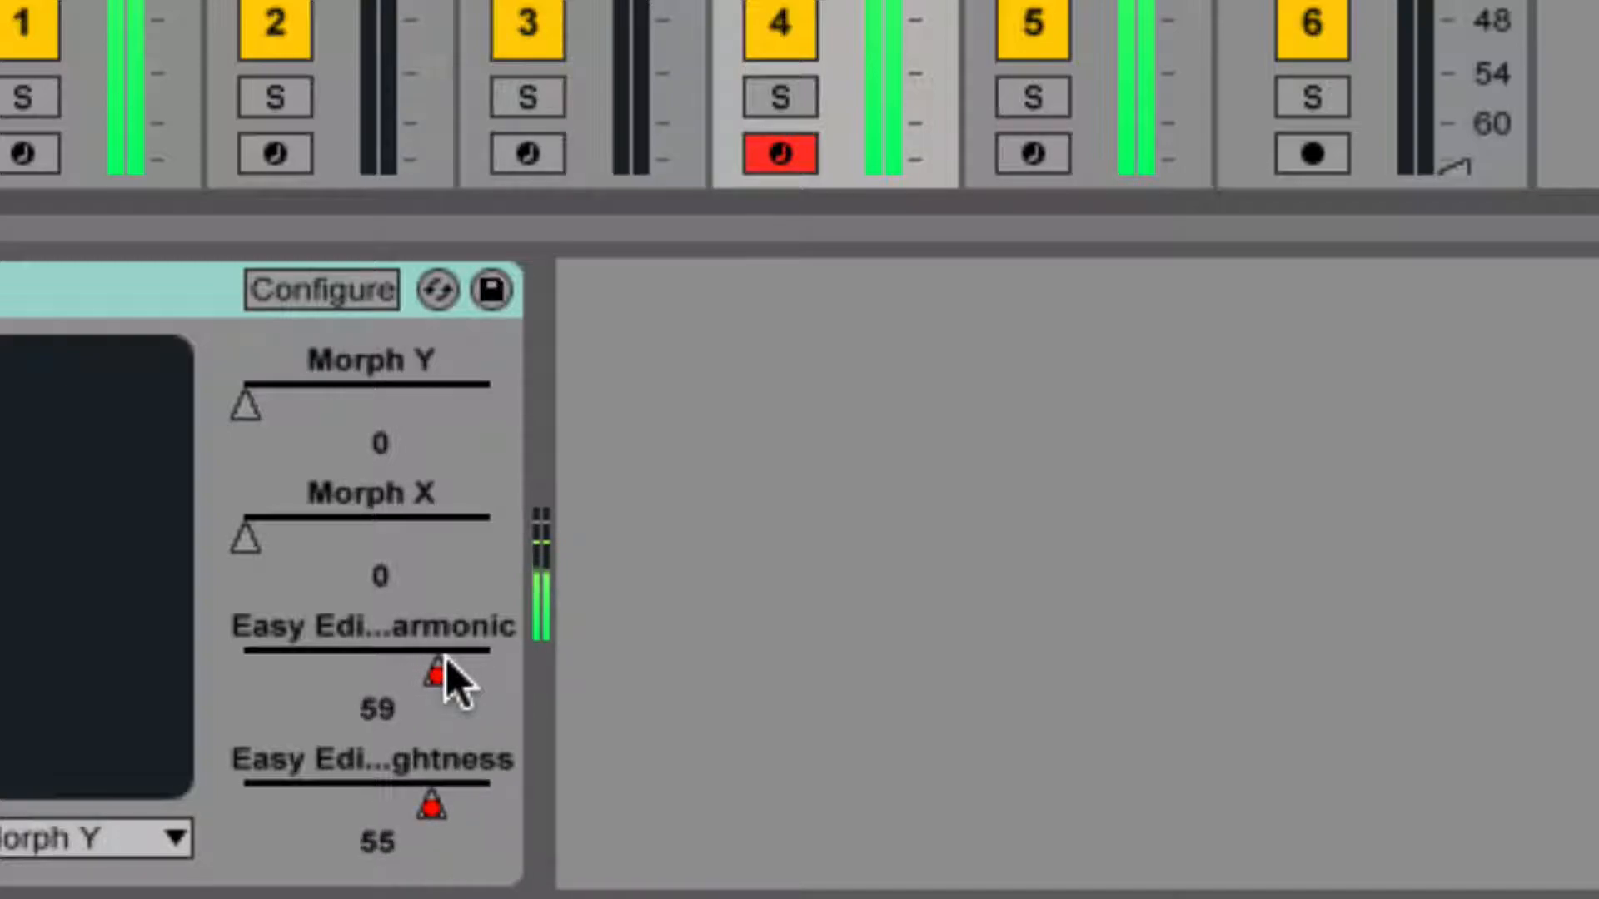
{"action": "key", "text": "space"}
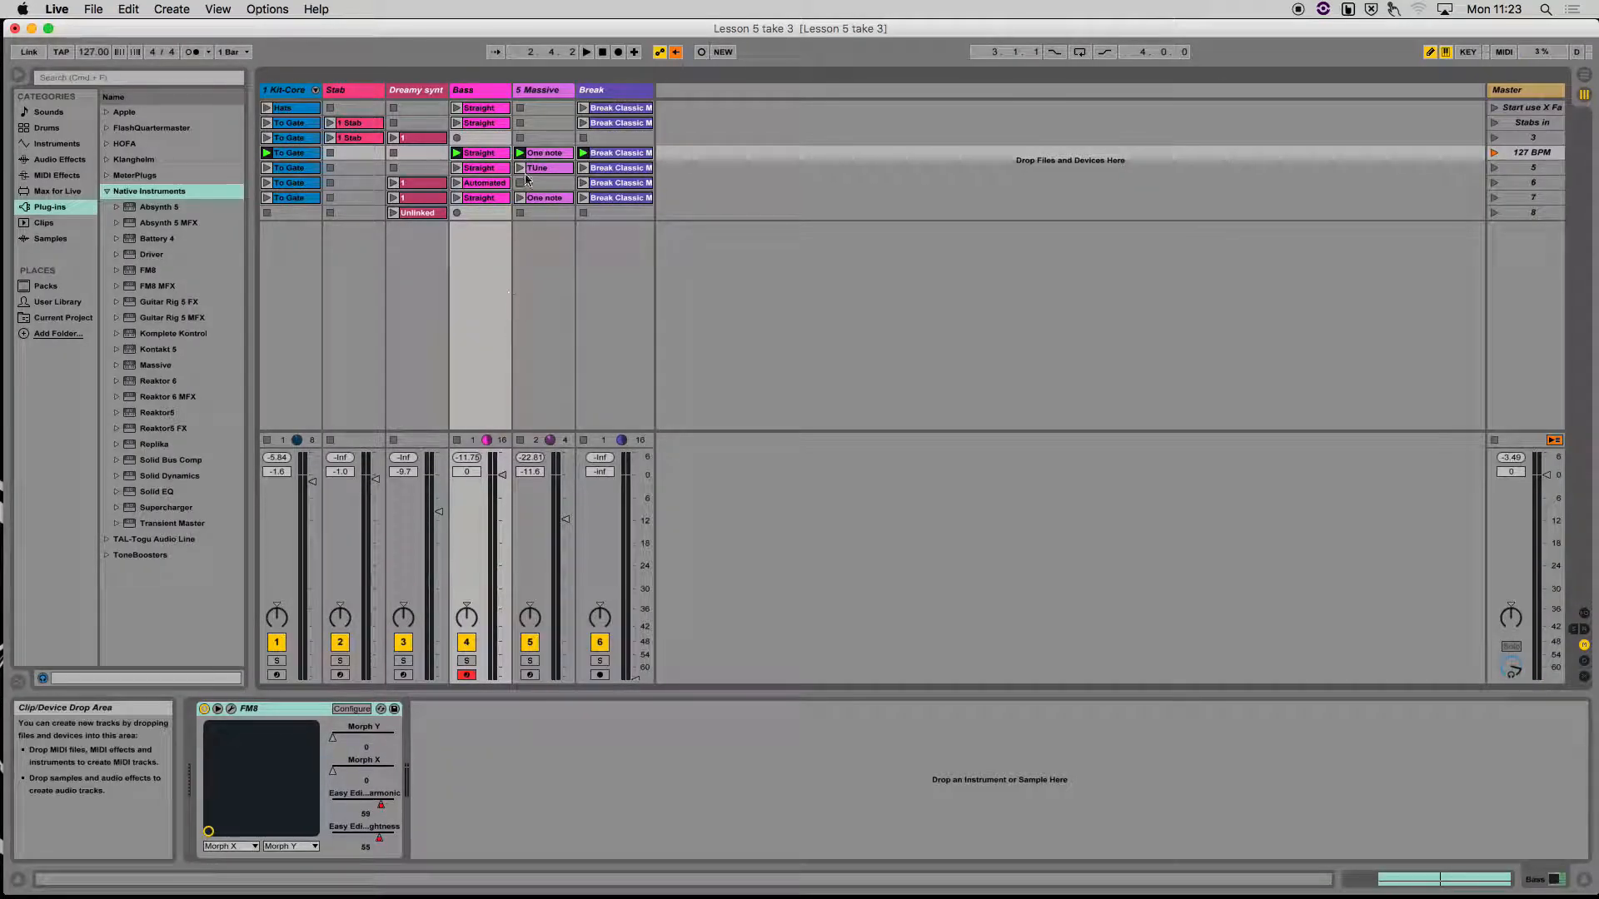
Launch the Bass track's Straight clip in scene 2 and set the Break track's volume to -33.6 dB
{"action": "left_click", "coordinate": [457, 123]}
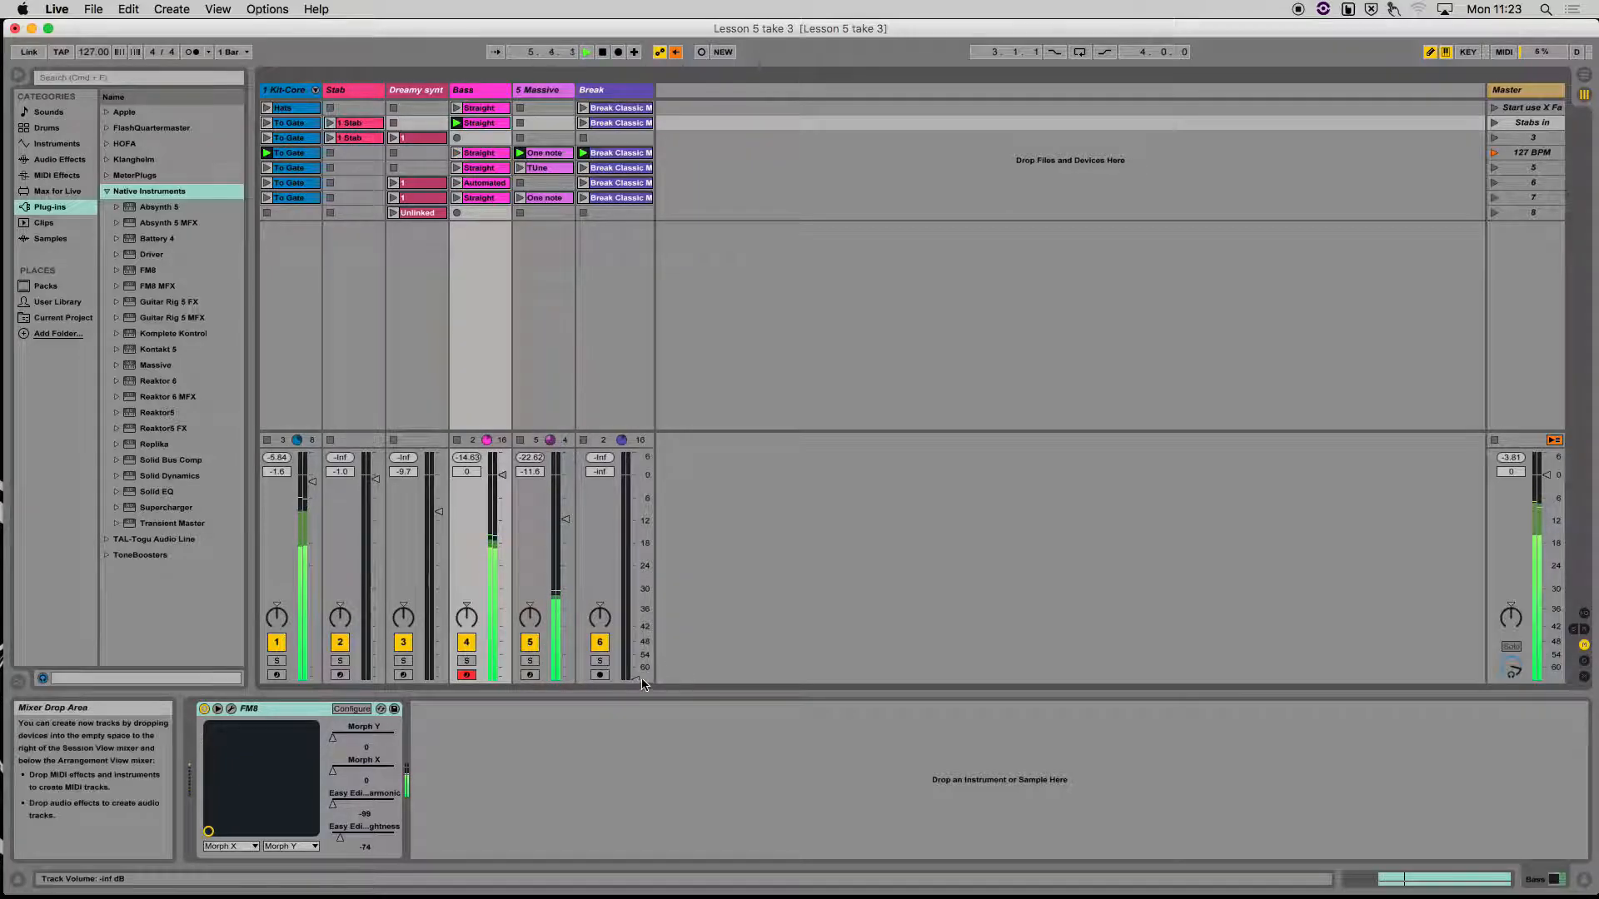
{"action": "left_click_drag", "start_coordinate": [637, 681], "coordinate": [634, 574]}
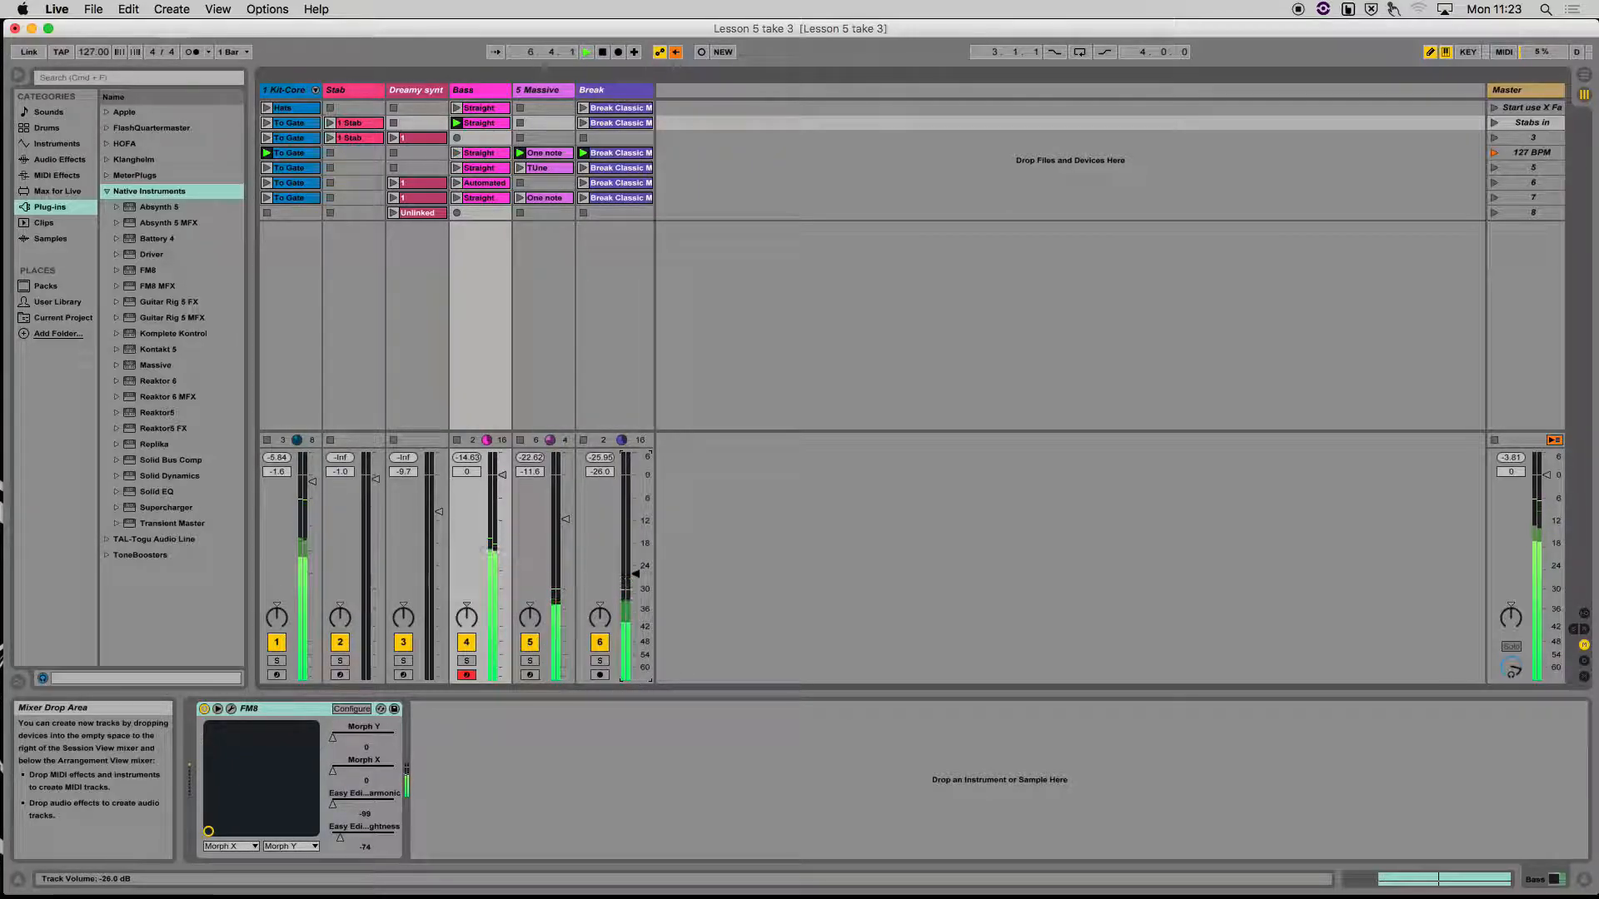
Isolate the Bass track by muting the Break, Massive and Kit-Core tracks, and audition the Straight clip in scene 4
{"action": "left_click", "coordinate": [600, 642]}
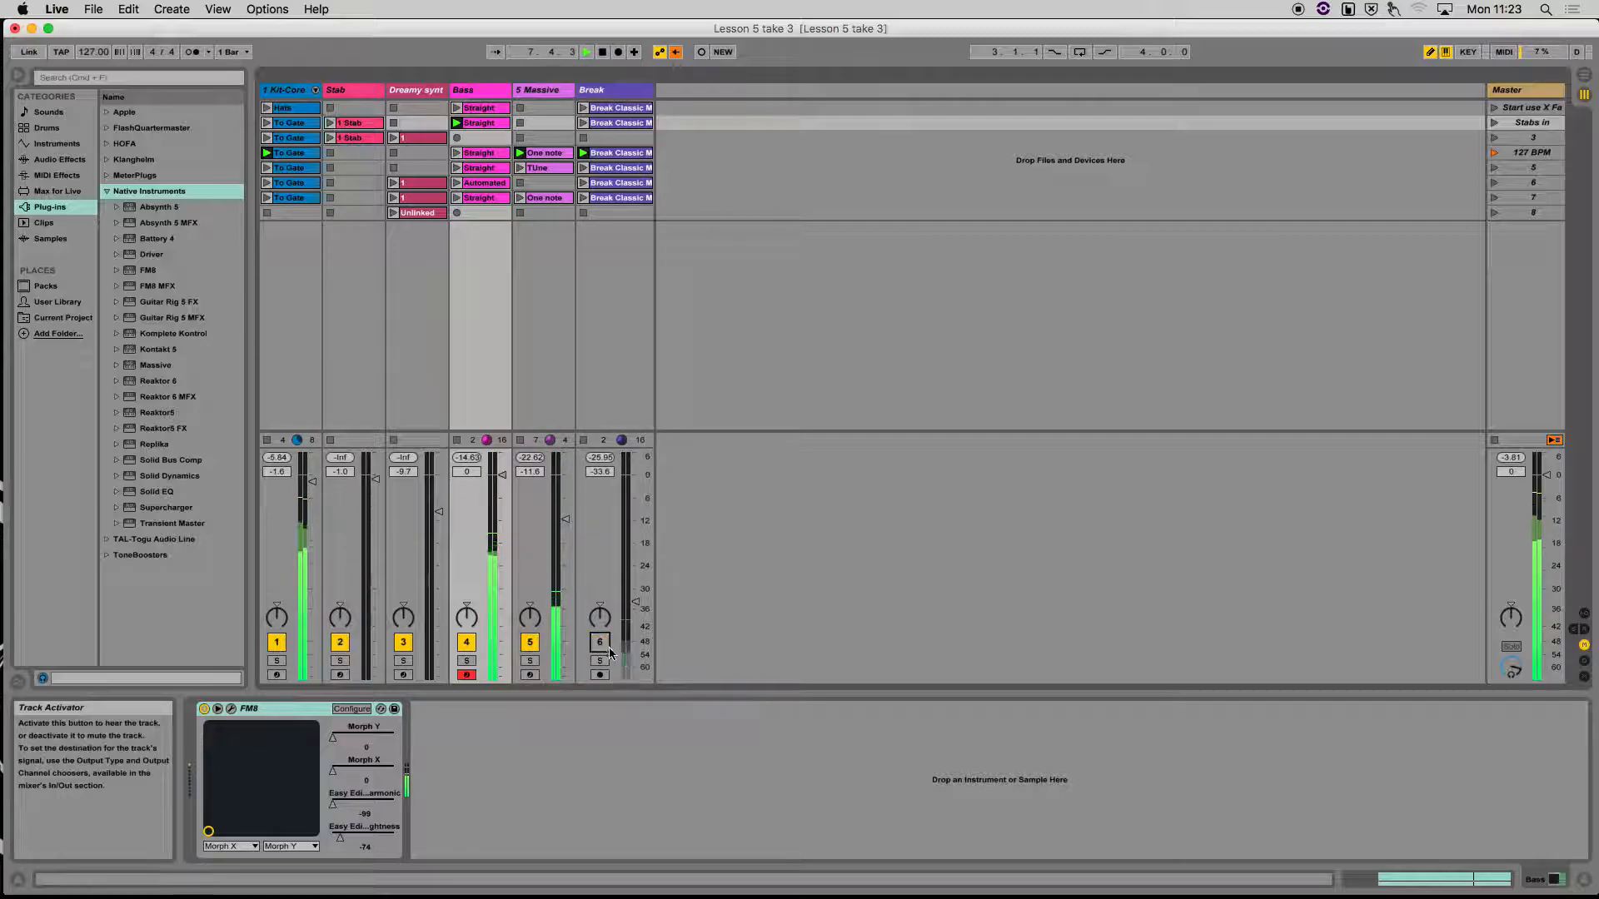
{"action": "left_click", "coordinate": [528, 643]}
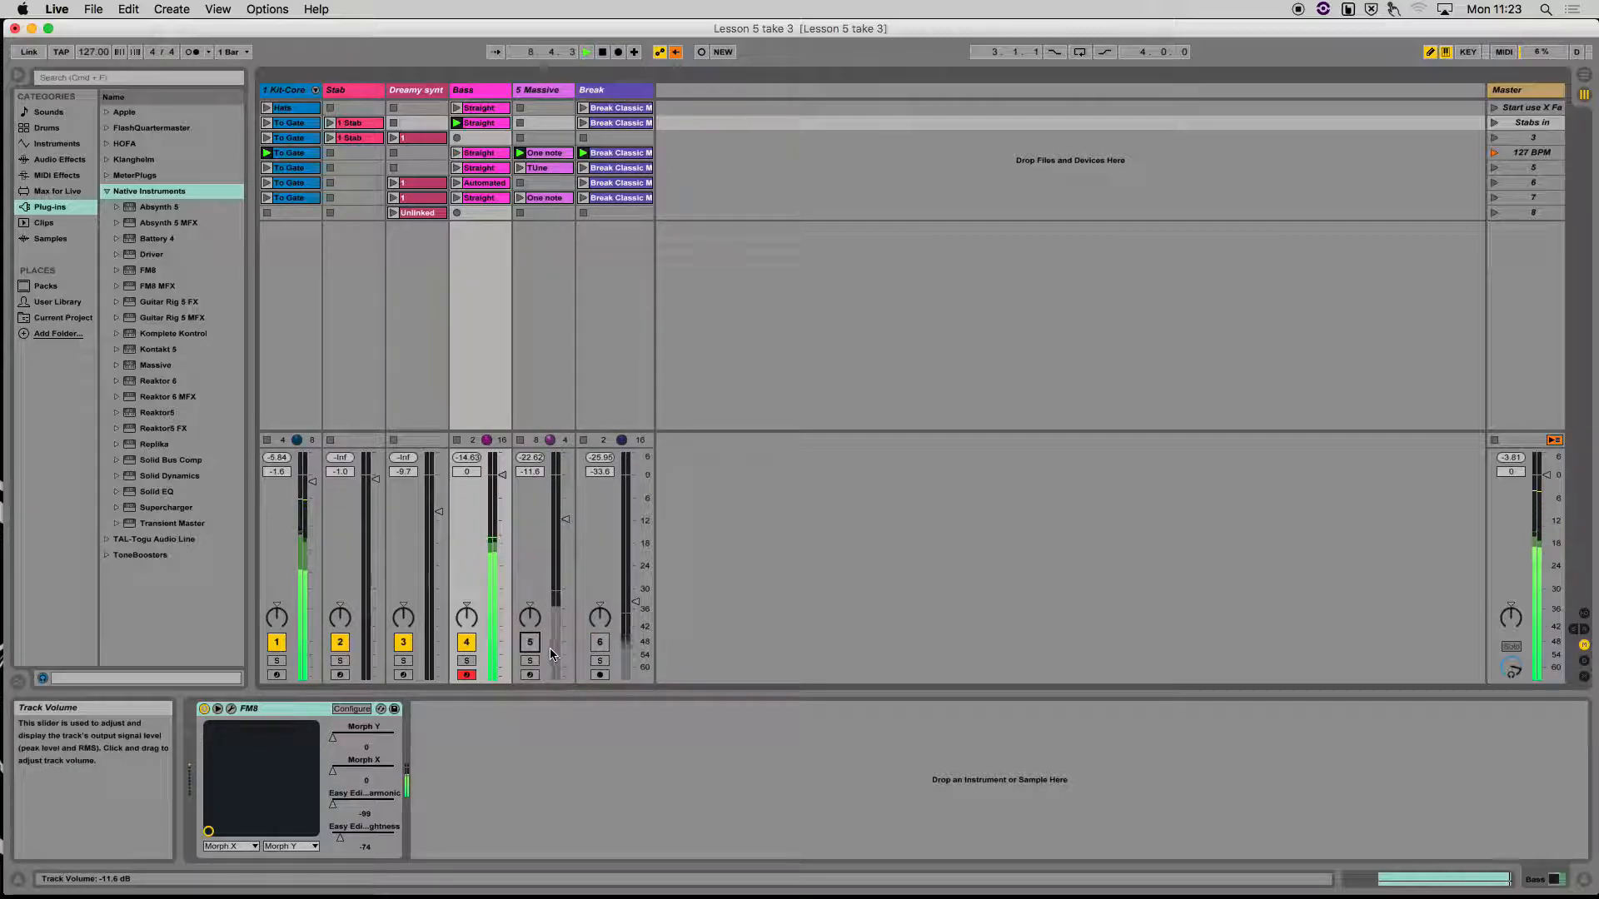
{"action": "left_click", "coordinate": [467, 643]}
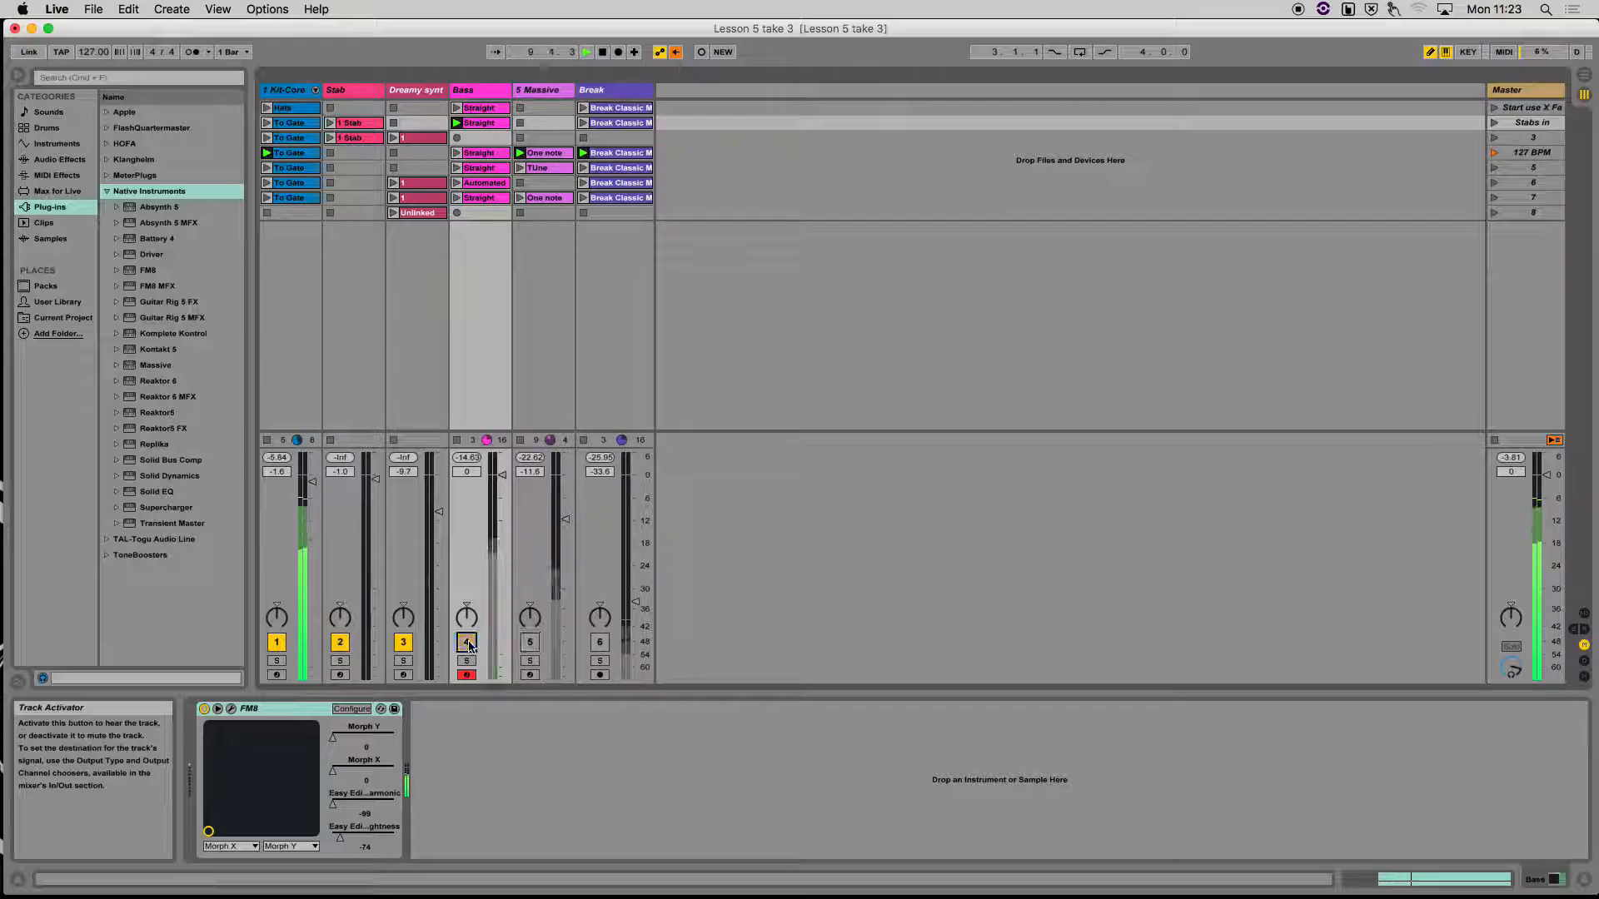
{"action": "left_click", "coordinate": [467, 643]}
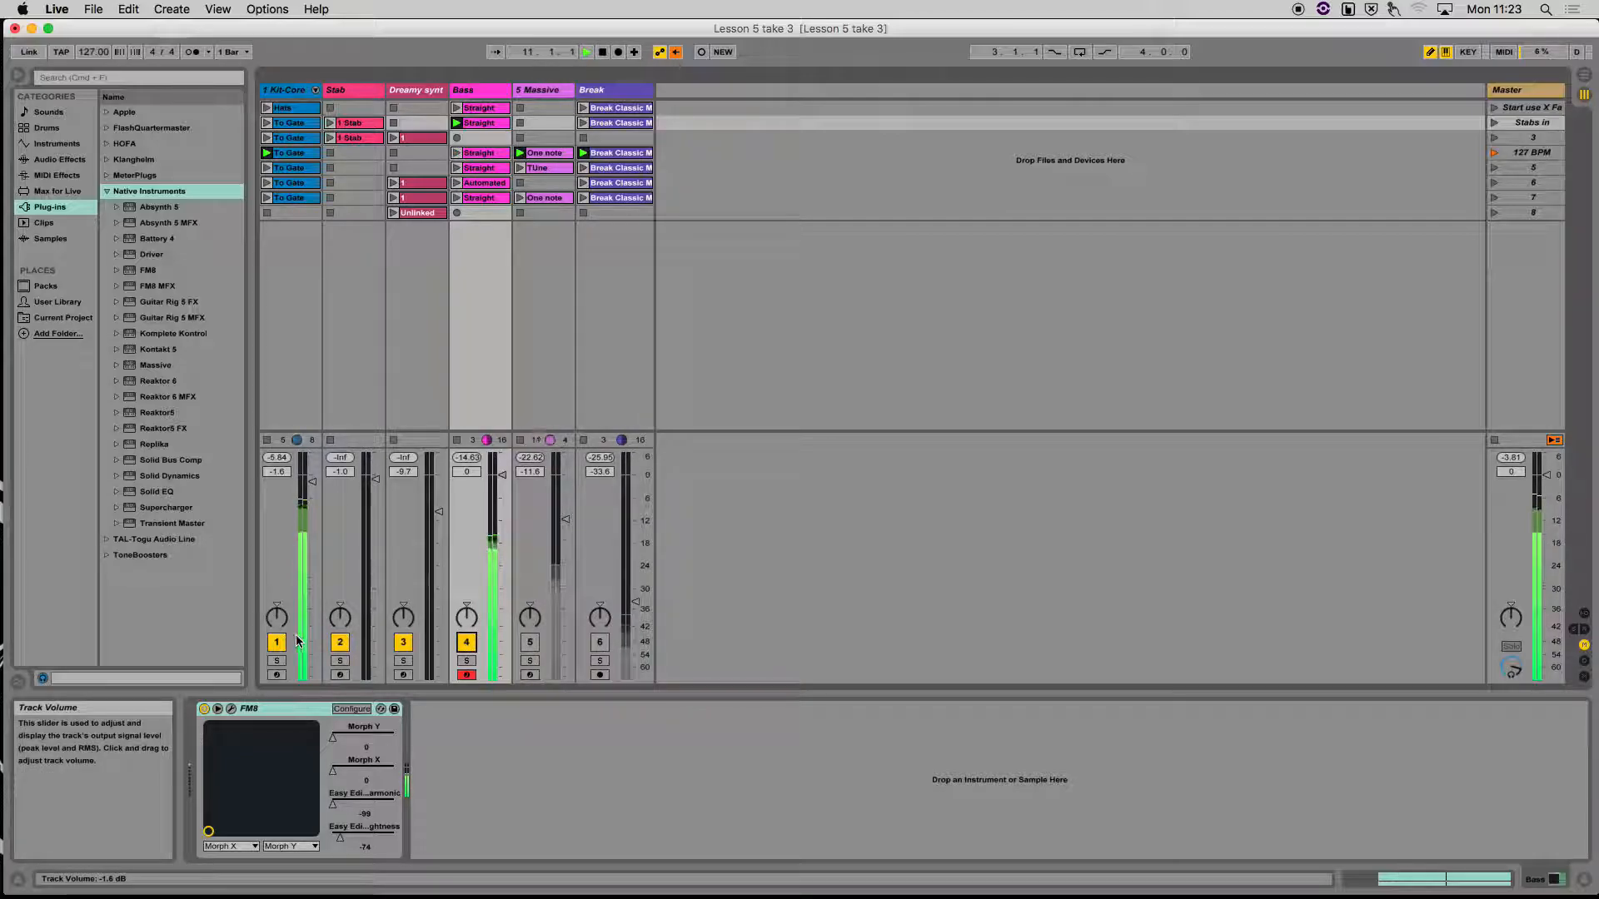
{"action": "left_click", "coordinate": [277, 642]}
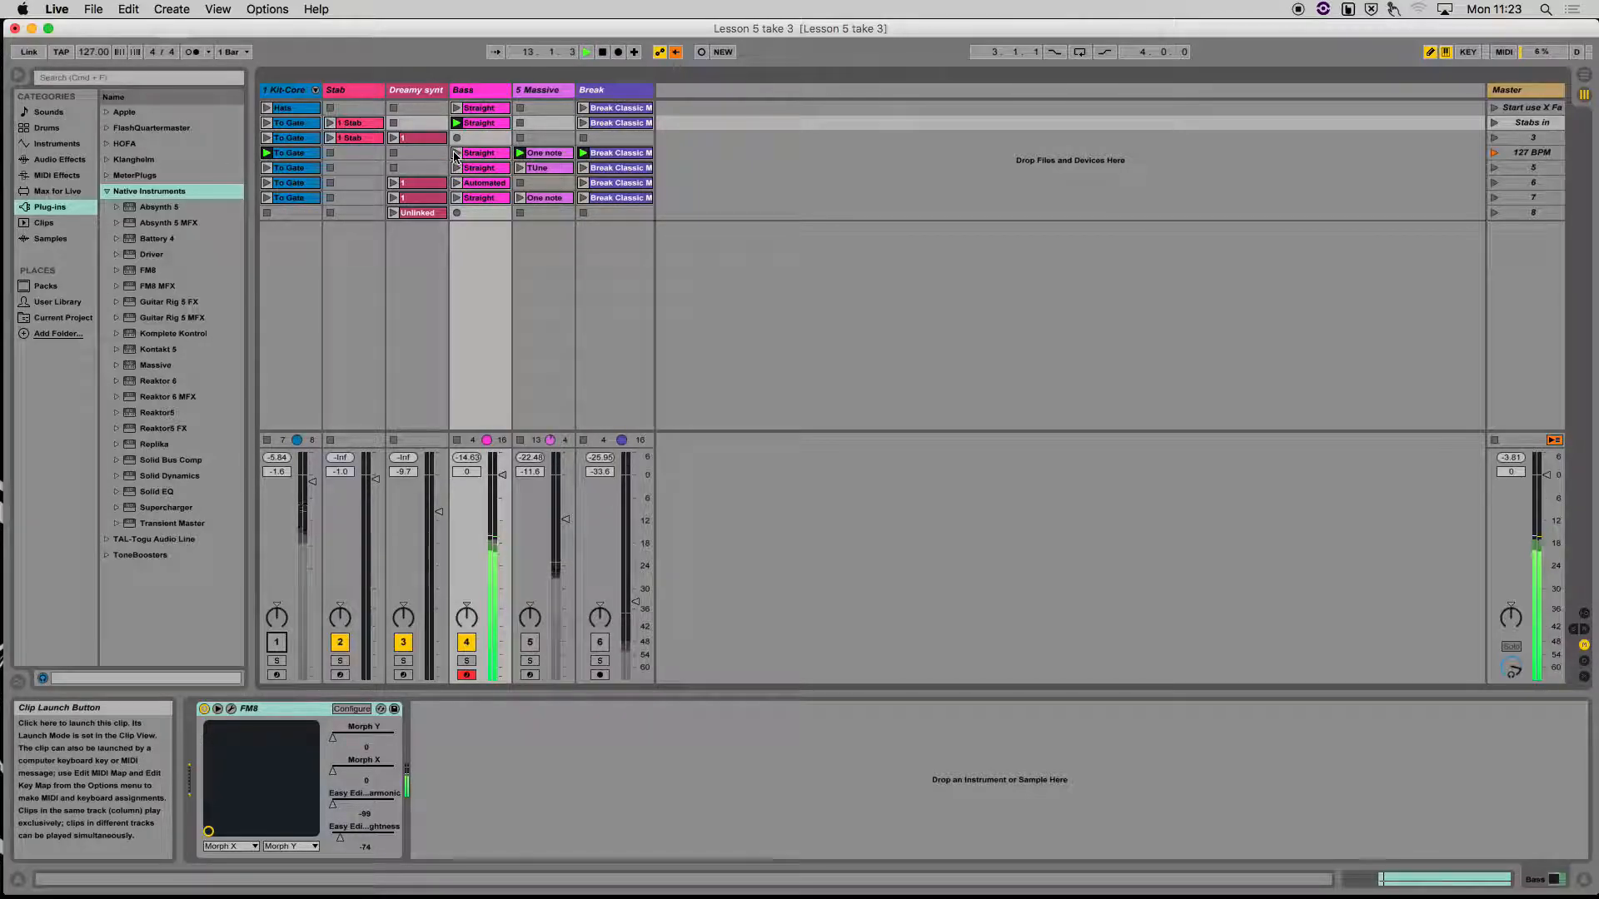
{"action": "left_click", "coordinate": [487, 154]}
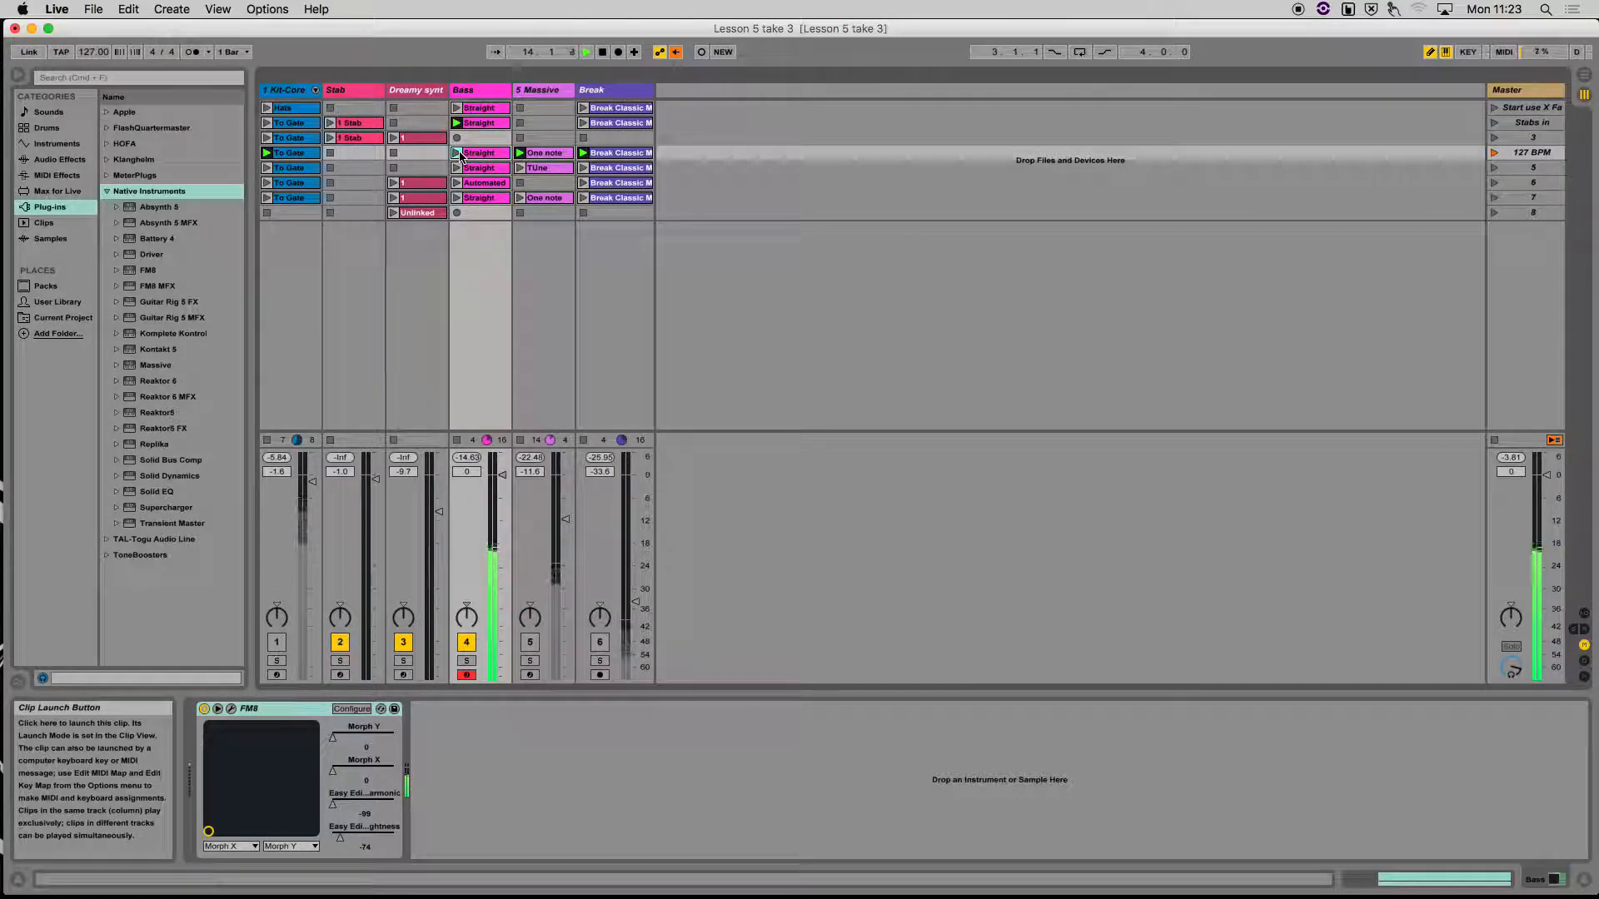
{"action": "left_click", "coordinate": [458, 153]}
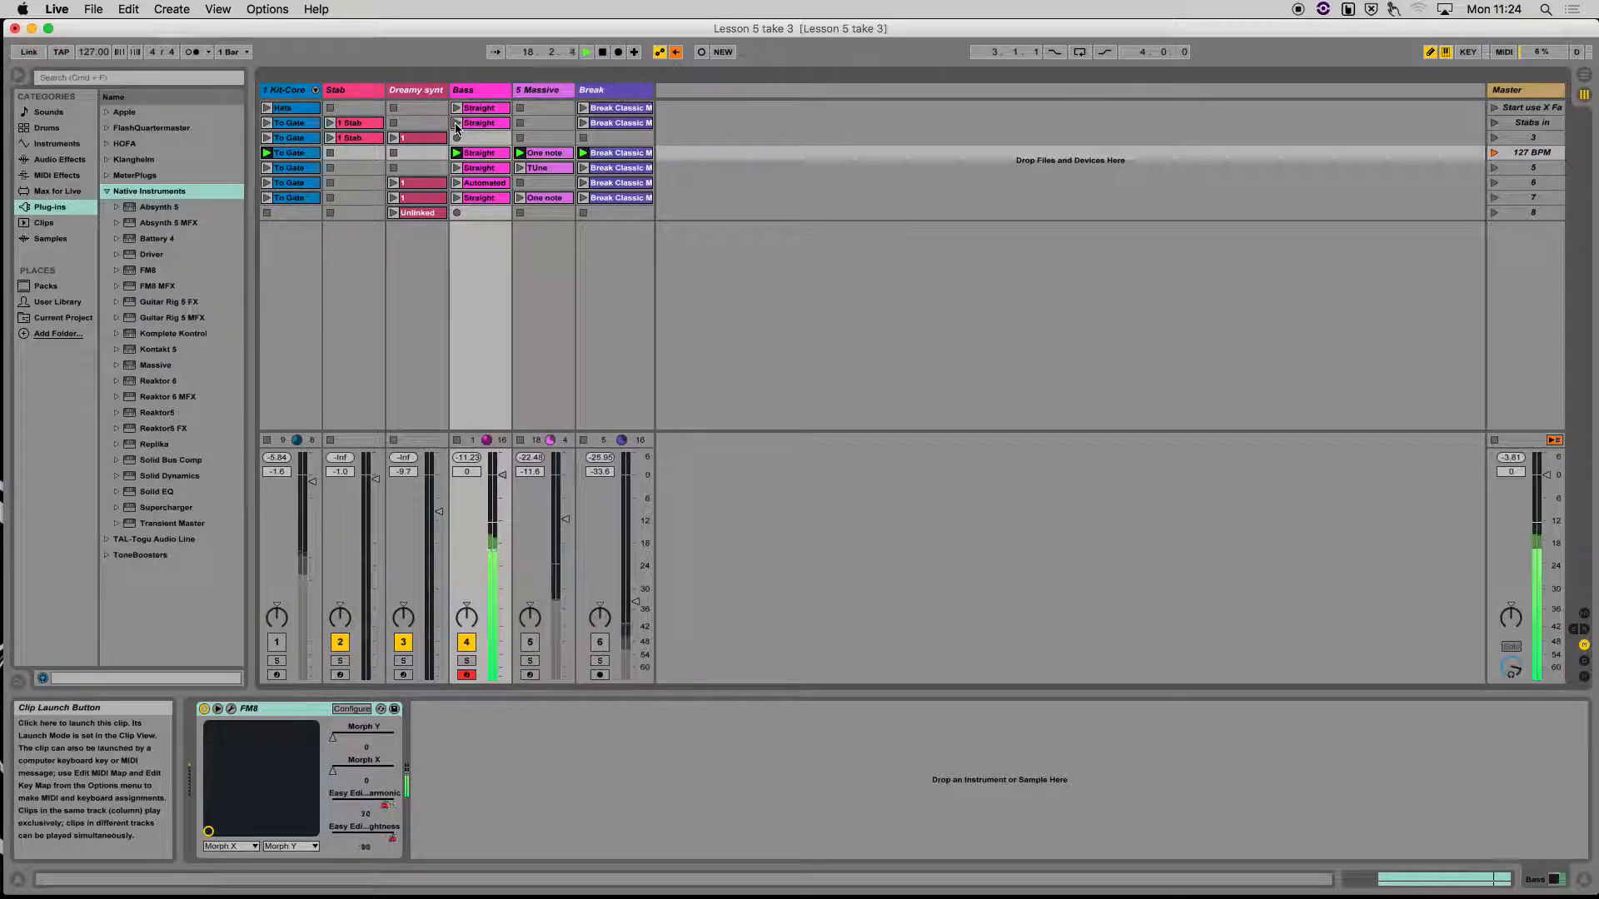
Unmute the Kit-Core, Massive and Break tracks and launch the Bass track's Straight clip in scene 2
{"action": "left_click", "coordinate": [276, 642]}
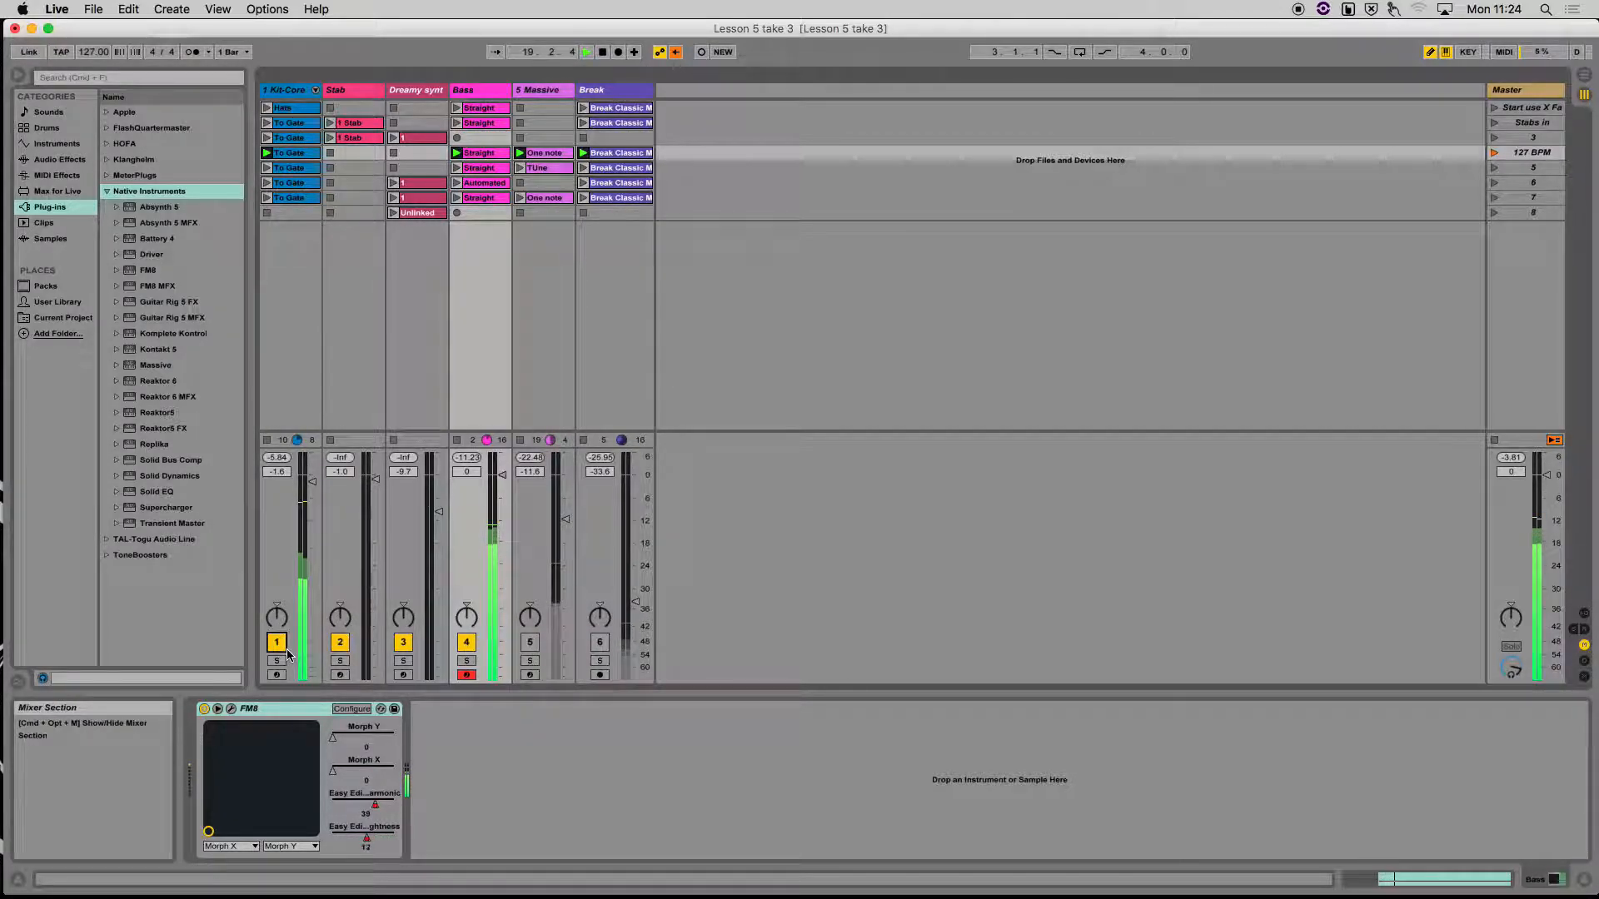
{"action": "left_click", "coordinate": [531, 644]}
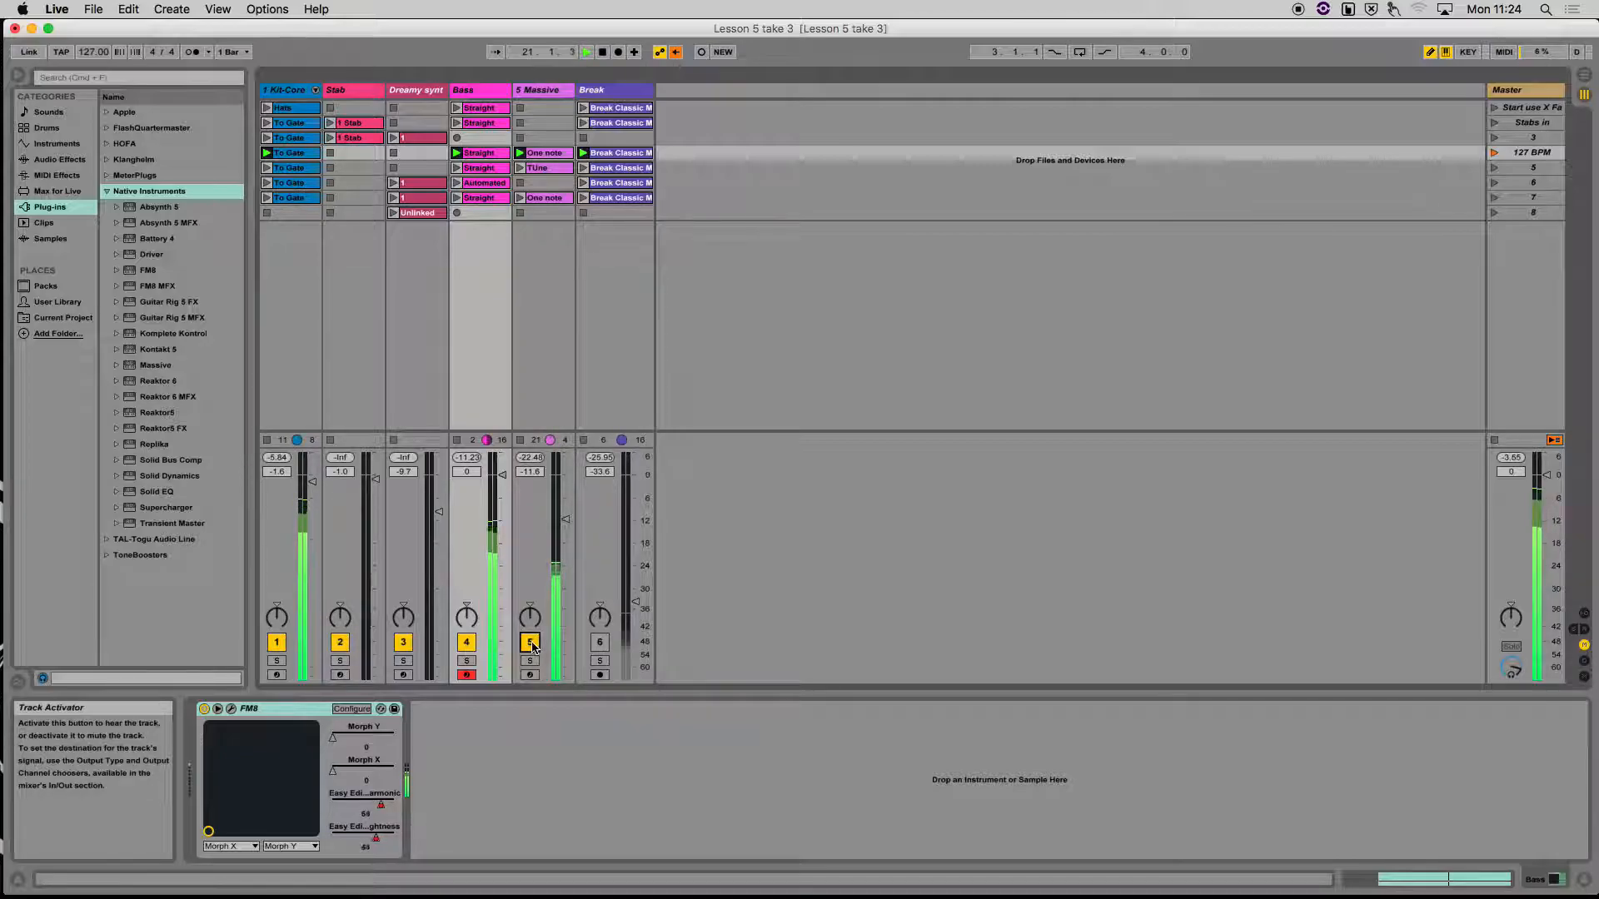
{"action": "left_click", "coordinate": [600, 642]}
{"action": "left_click", "coordinate": [456, 123]}
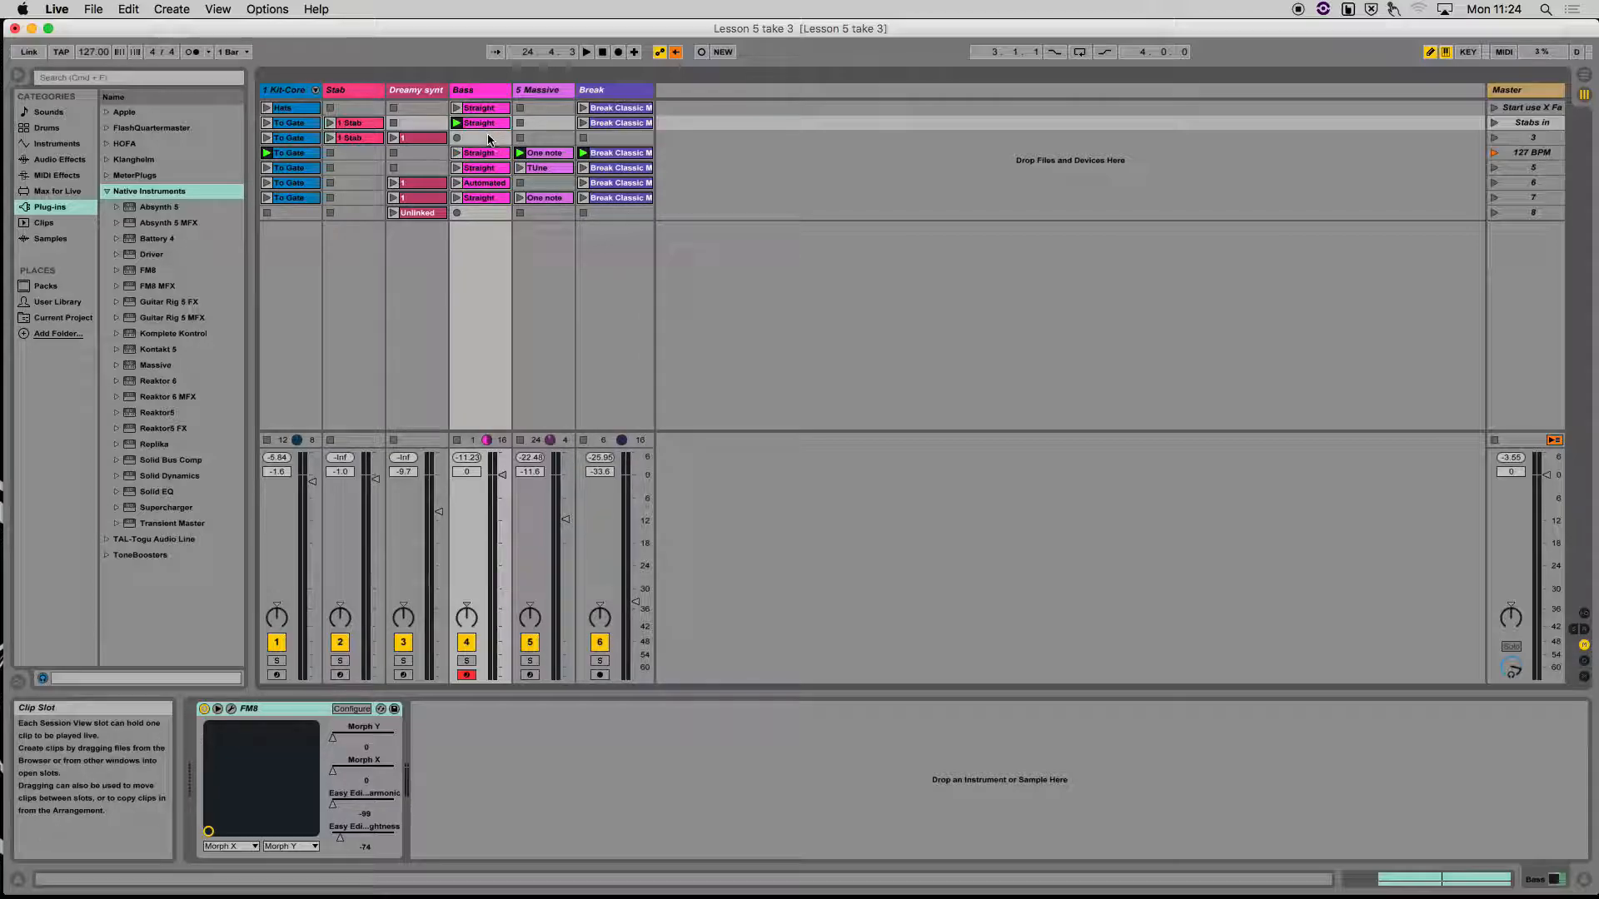
Record Easy Edit Timbre Harmonic and Brightness automation into the Bass track's Straight clip in scene 5
{"action": "left_click", "coordinate": [490, 155]}
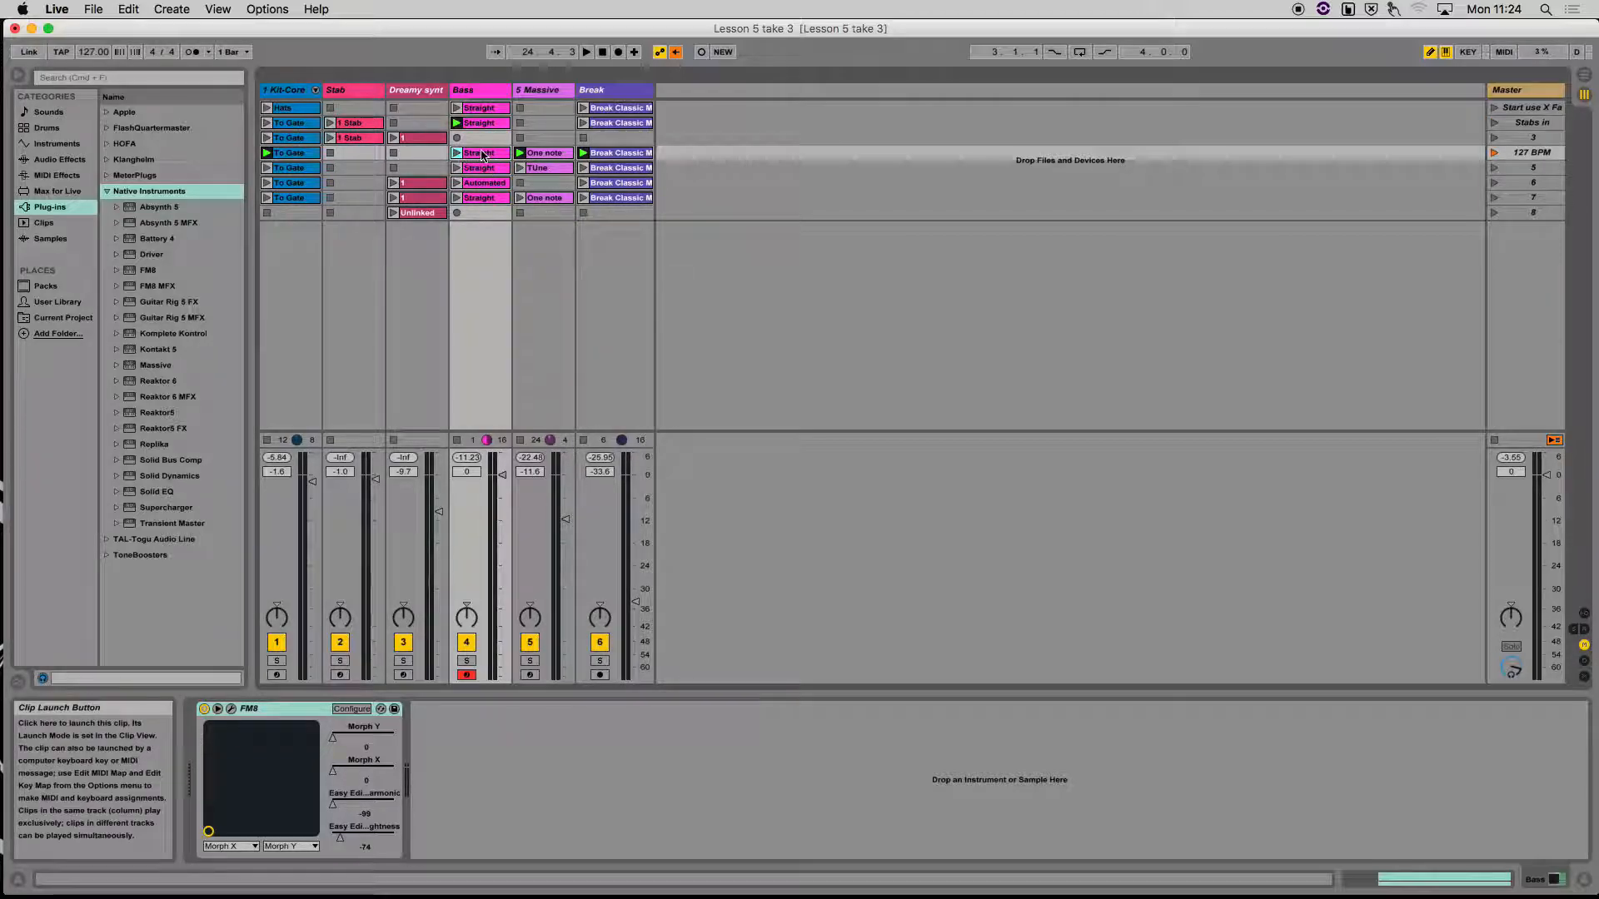
{"action": "left_click", "coordinate": [488, 124]}
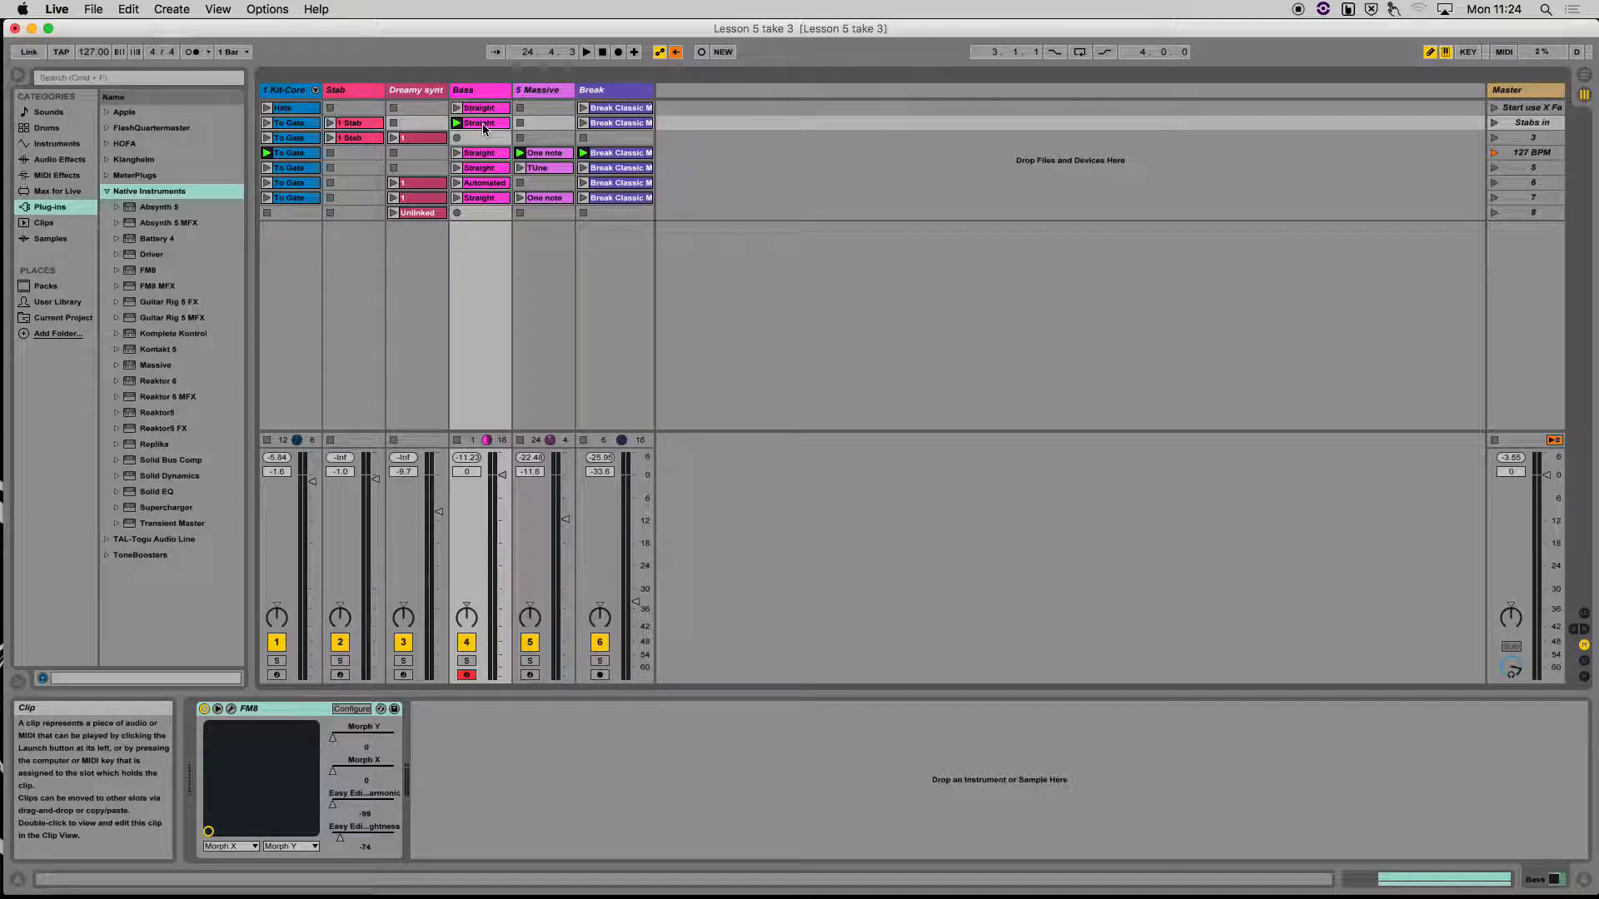
{"action": "left_click", "coordinate": [500, 158]}
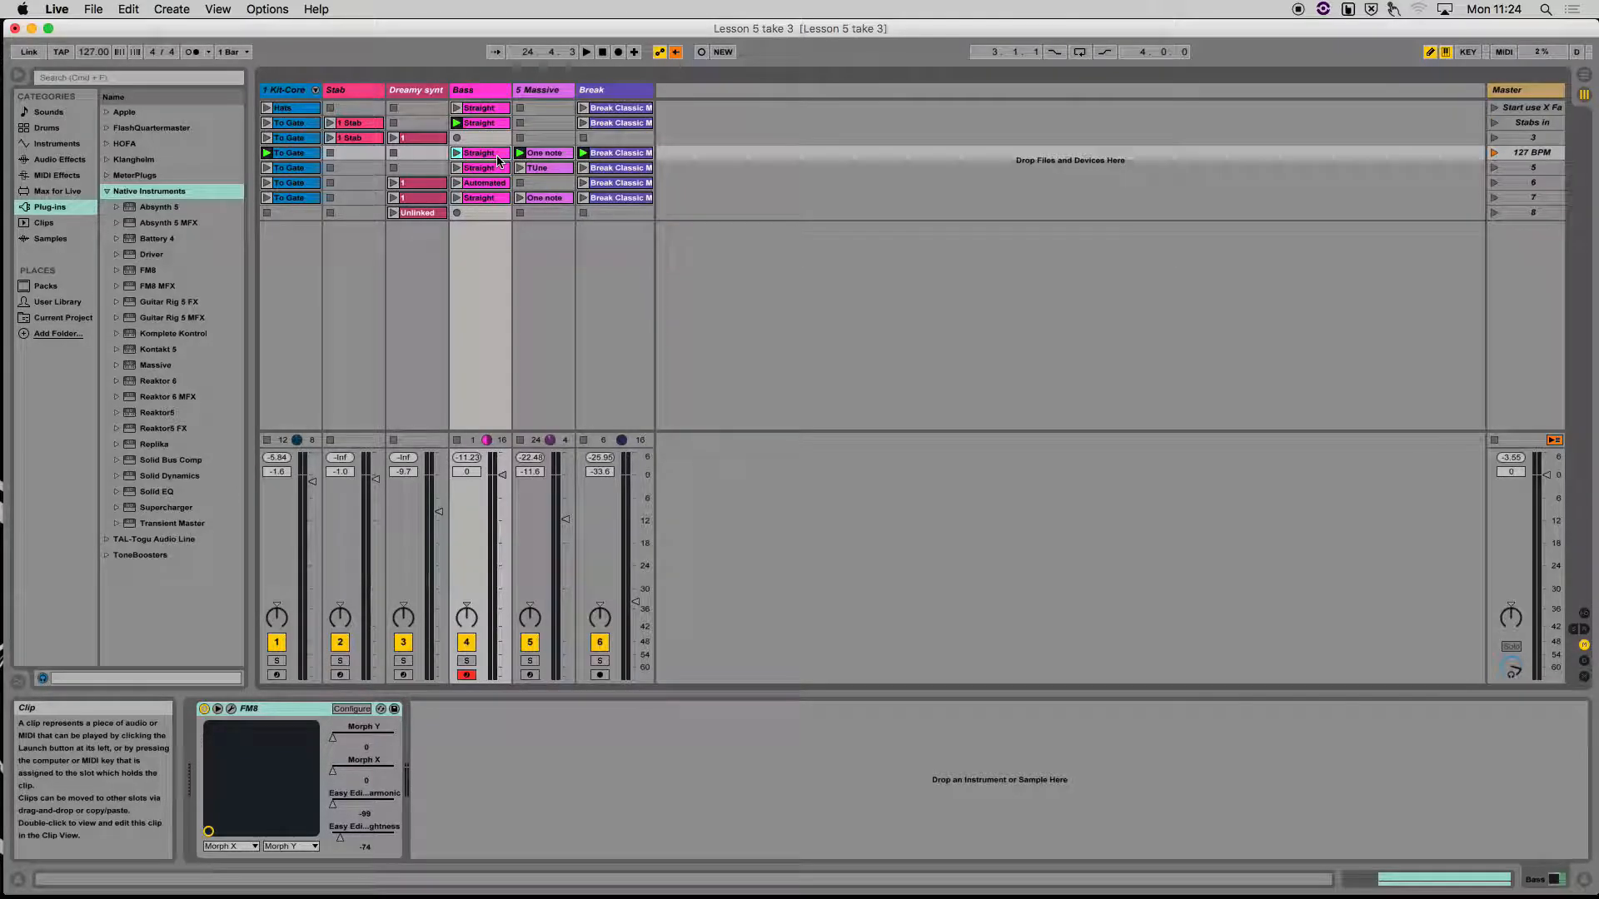
{"action": "left_click", "coordinate": [481, 169]}
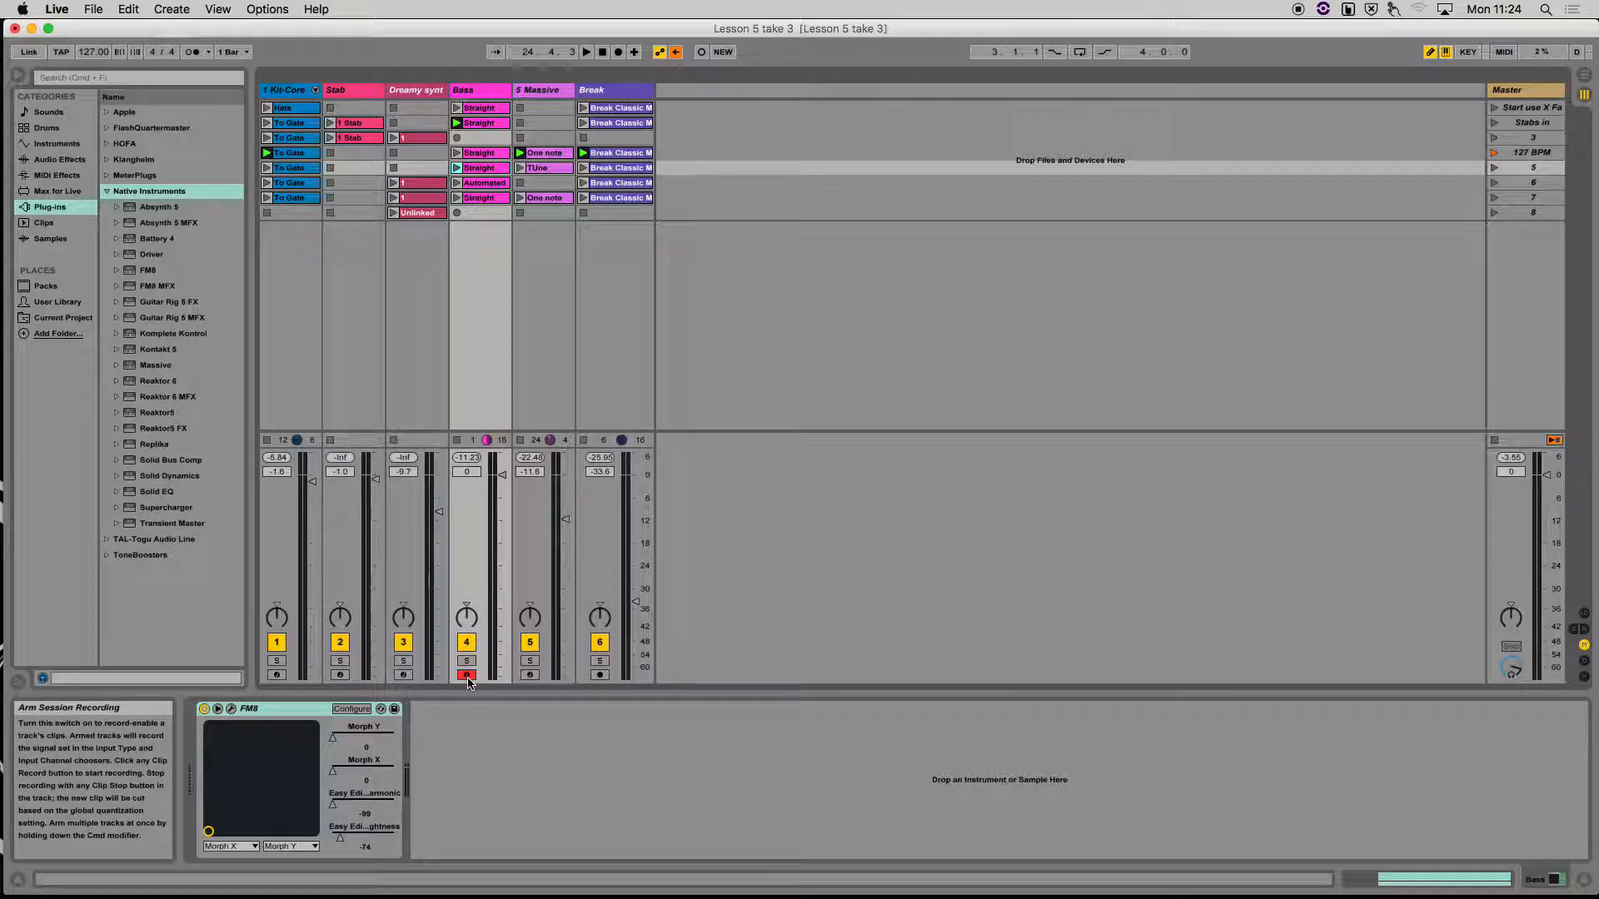
{"action": "left_click", "coordinate": [458, 172]}
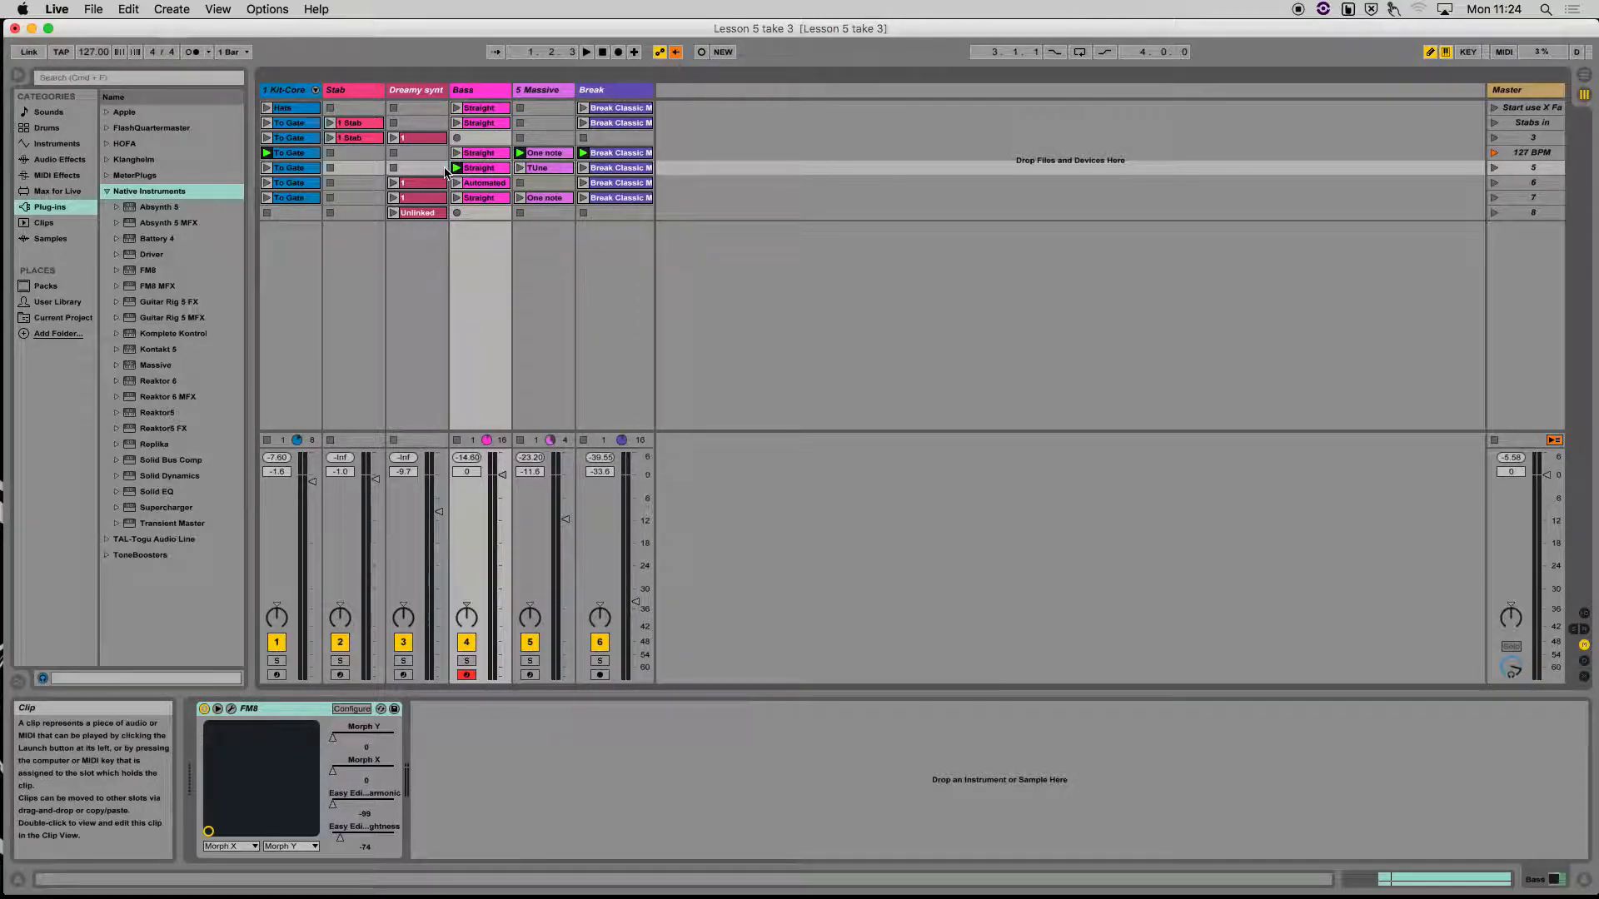
{"action": "left_click", "coordinate": [702, 53]}
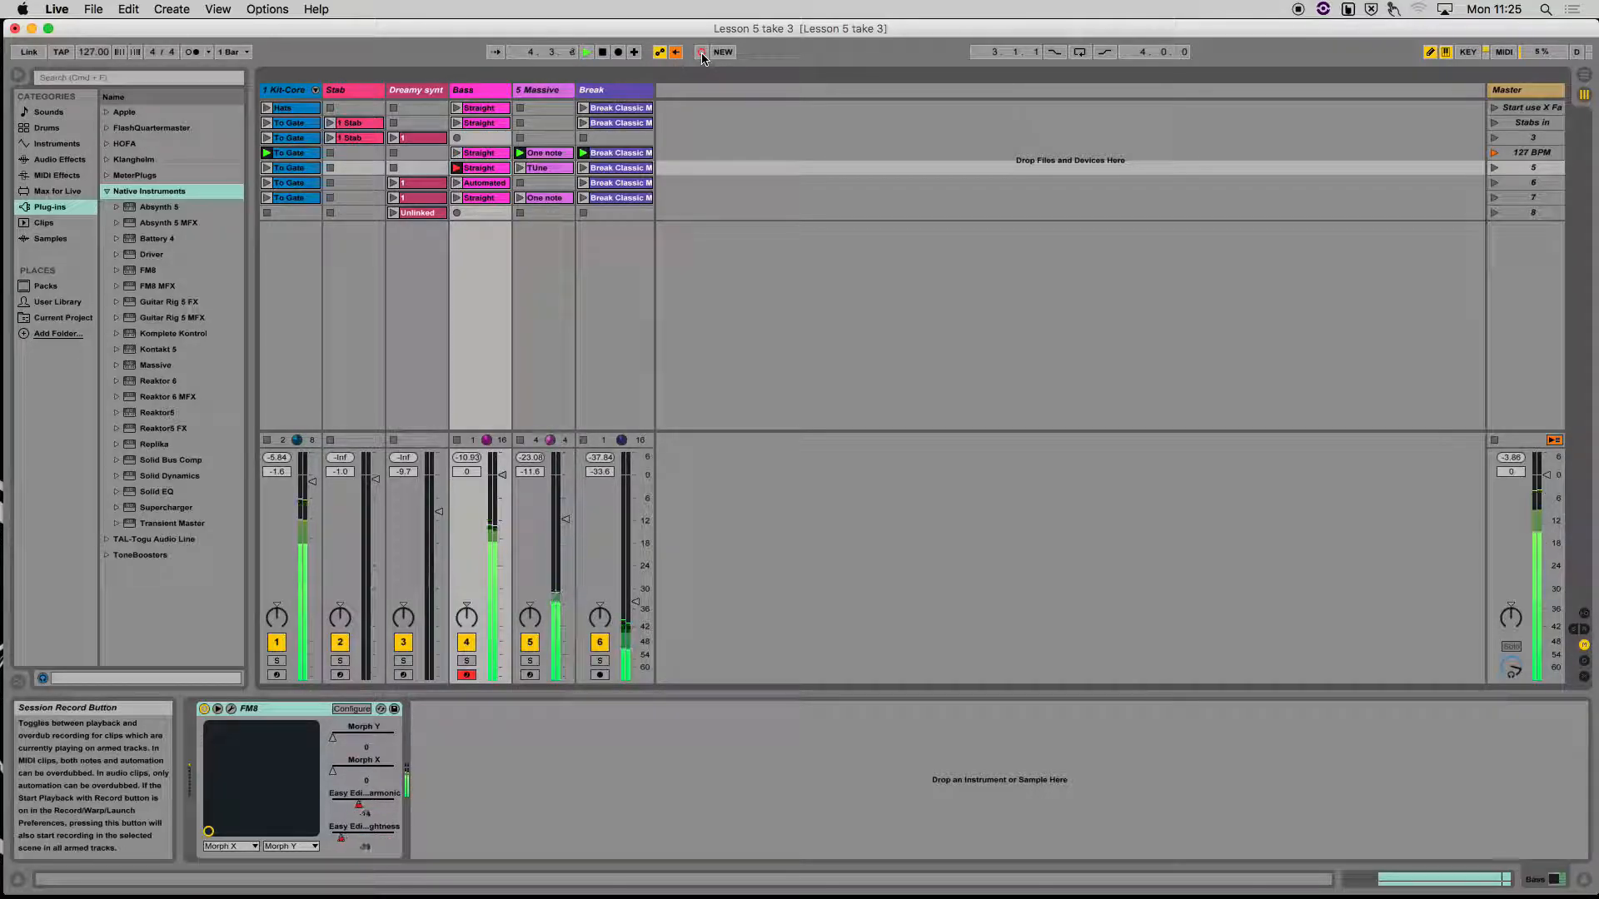
{"action": "left_click", "coordinate": [702, 53]}
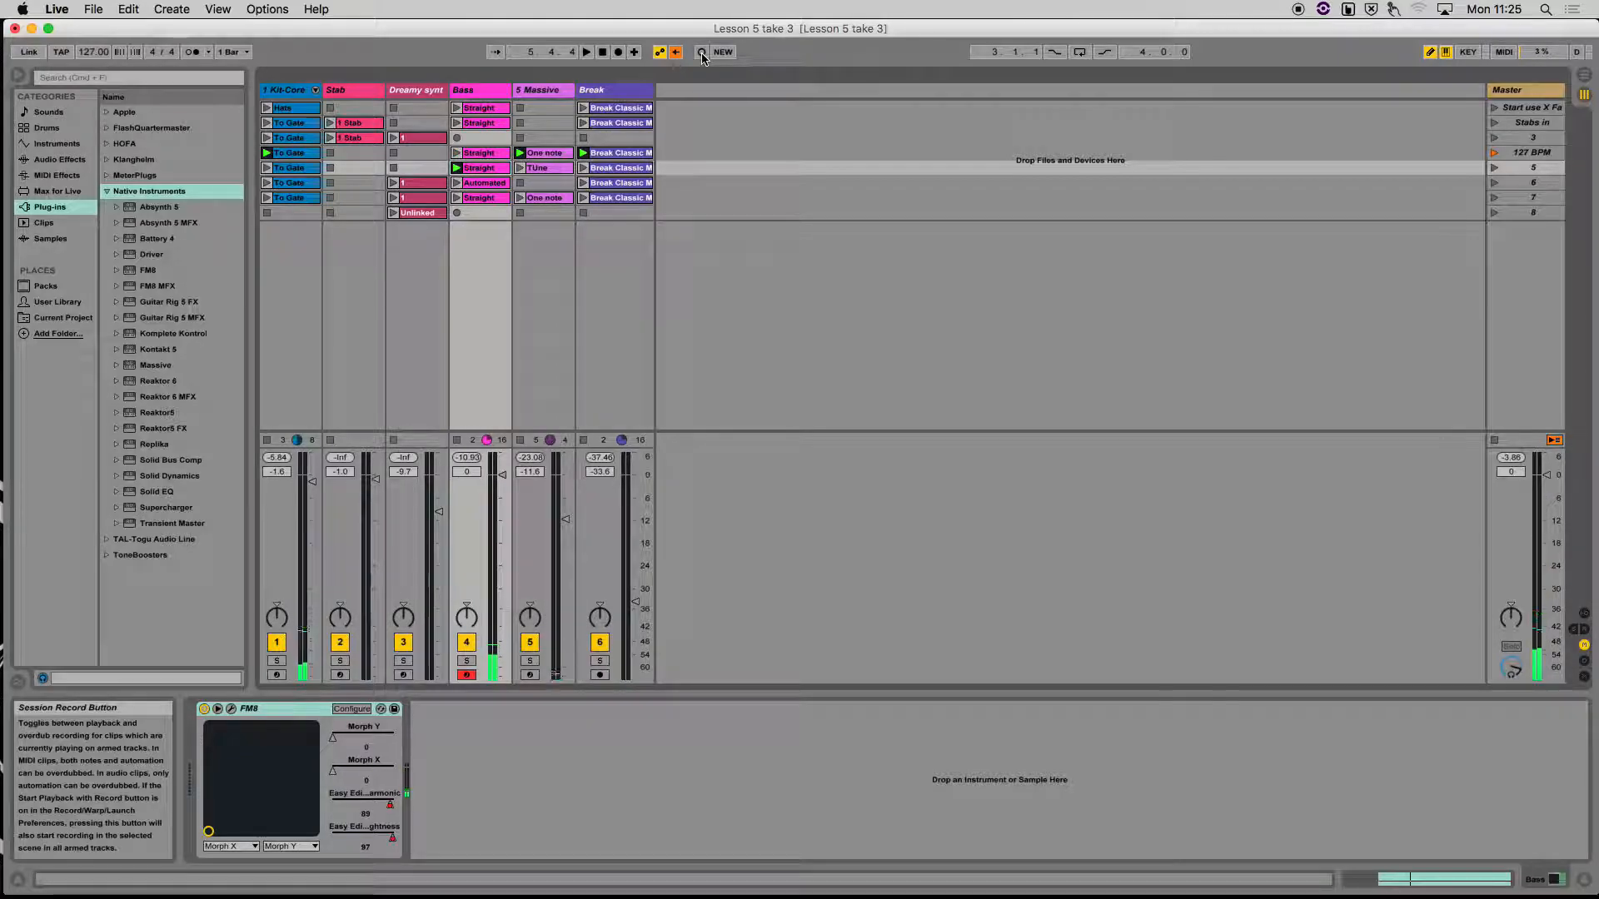
Audition the Bass clips in scenes 2 and 4, and record Easy Edit Timbre Harmonic automation into the scene 7 Straight clip
{"action": "left_click", "coordinate": [458, 125]}
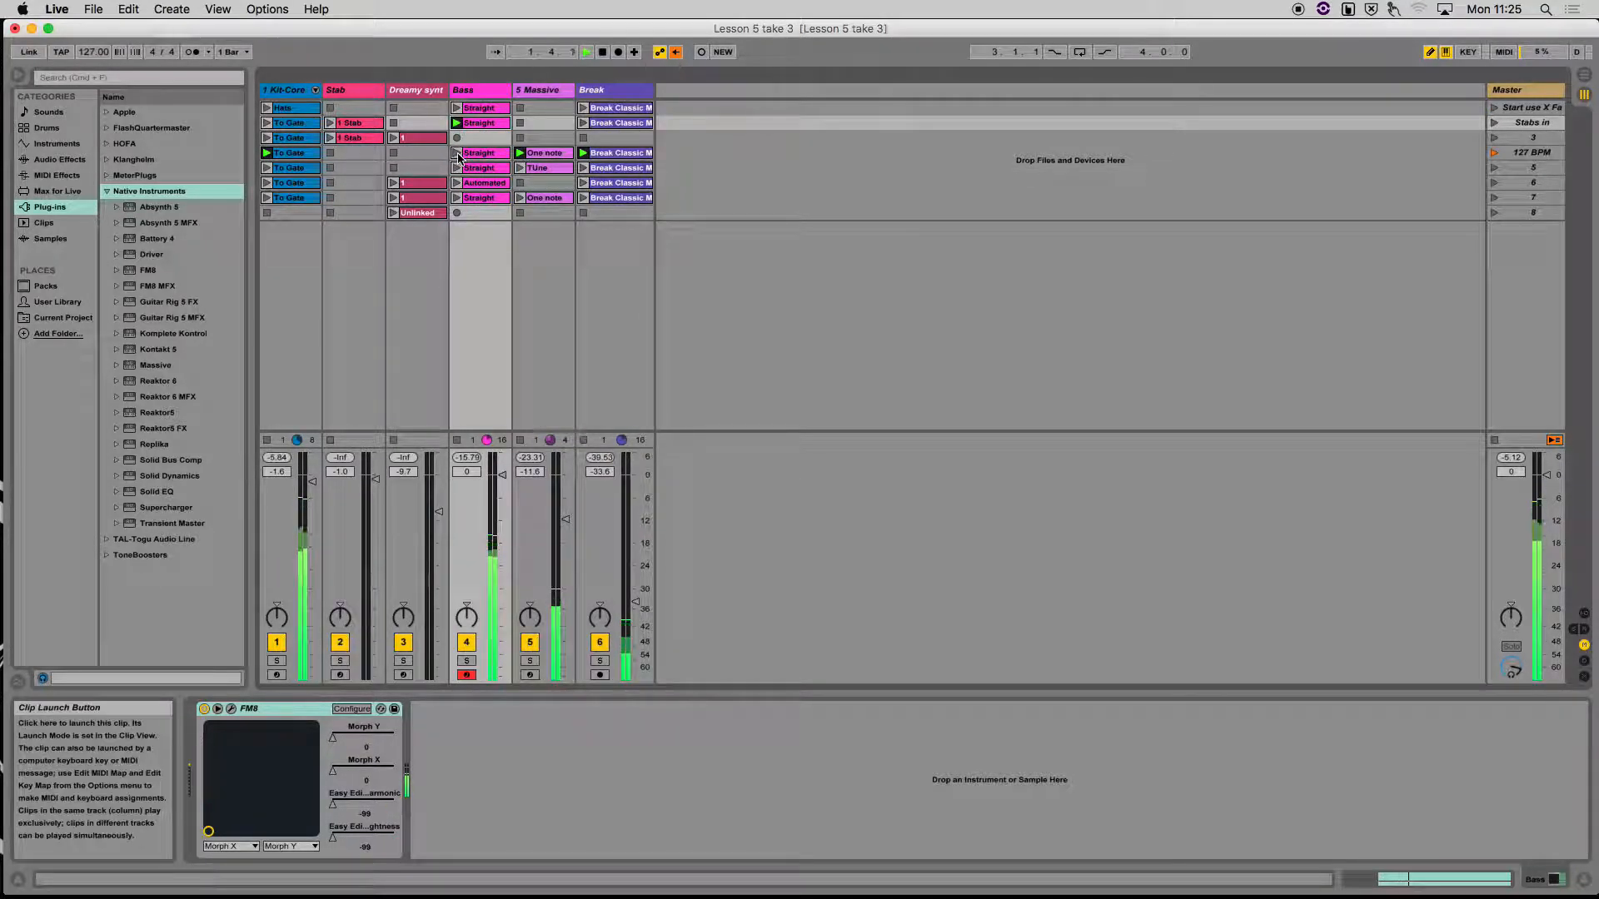
{"action": "left_click", "coordinate": [457, 154]}
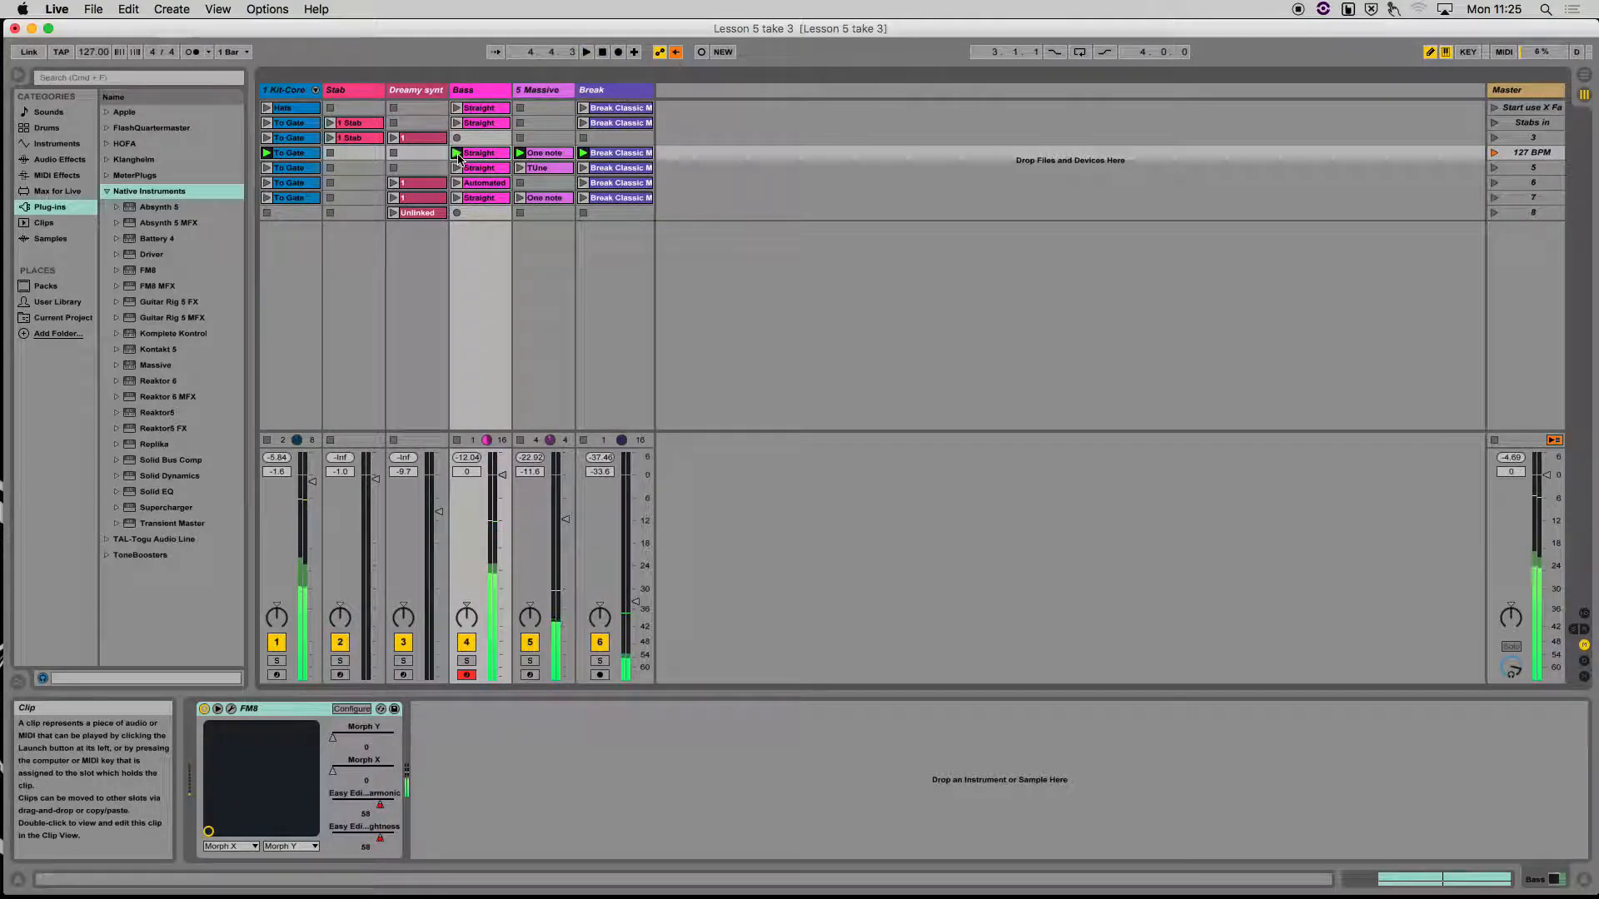
{"action": "left_click", "coordinate": [456, 197]}
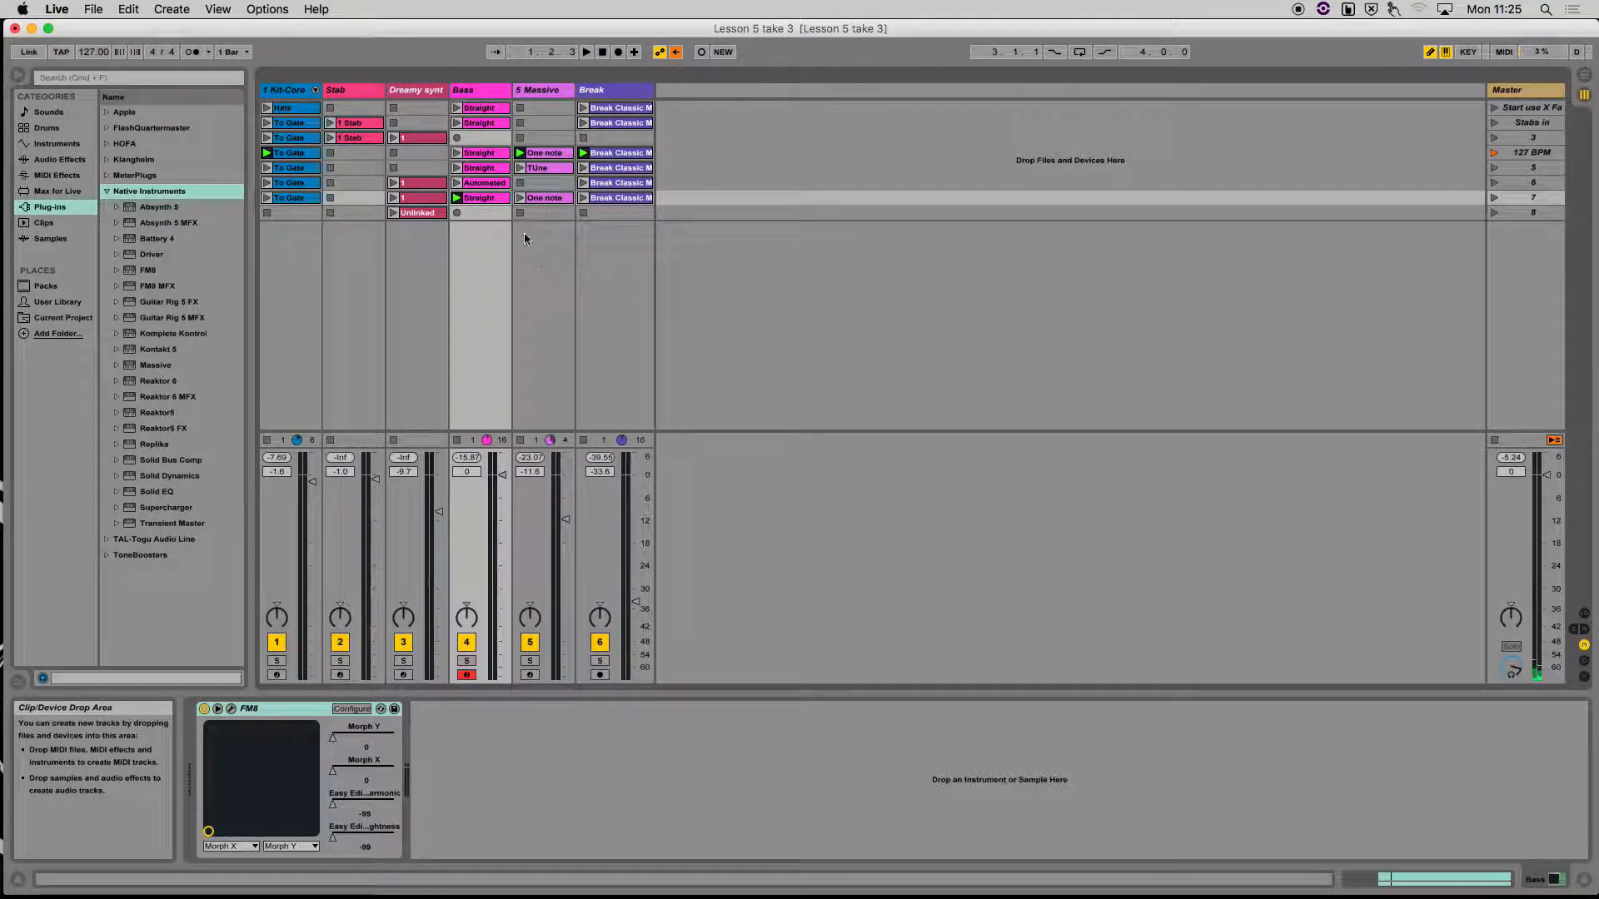
{"action": "left_click", "coordinate": [701, 53]}
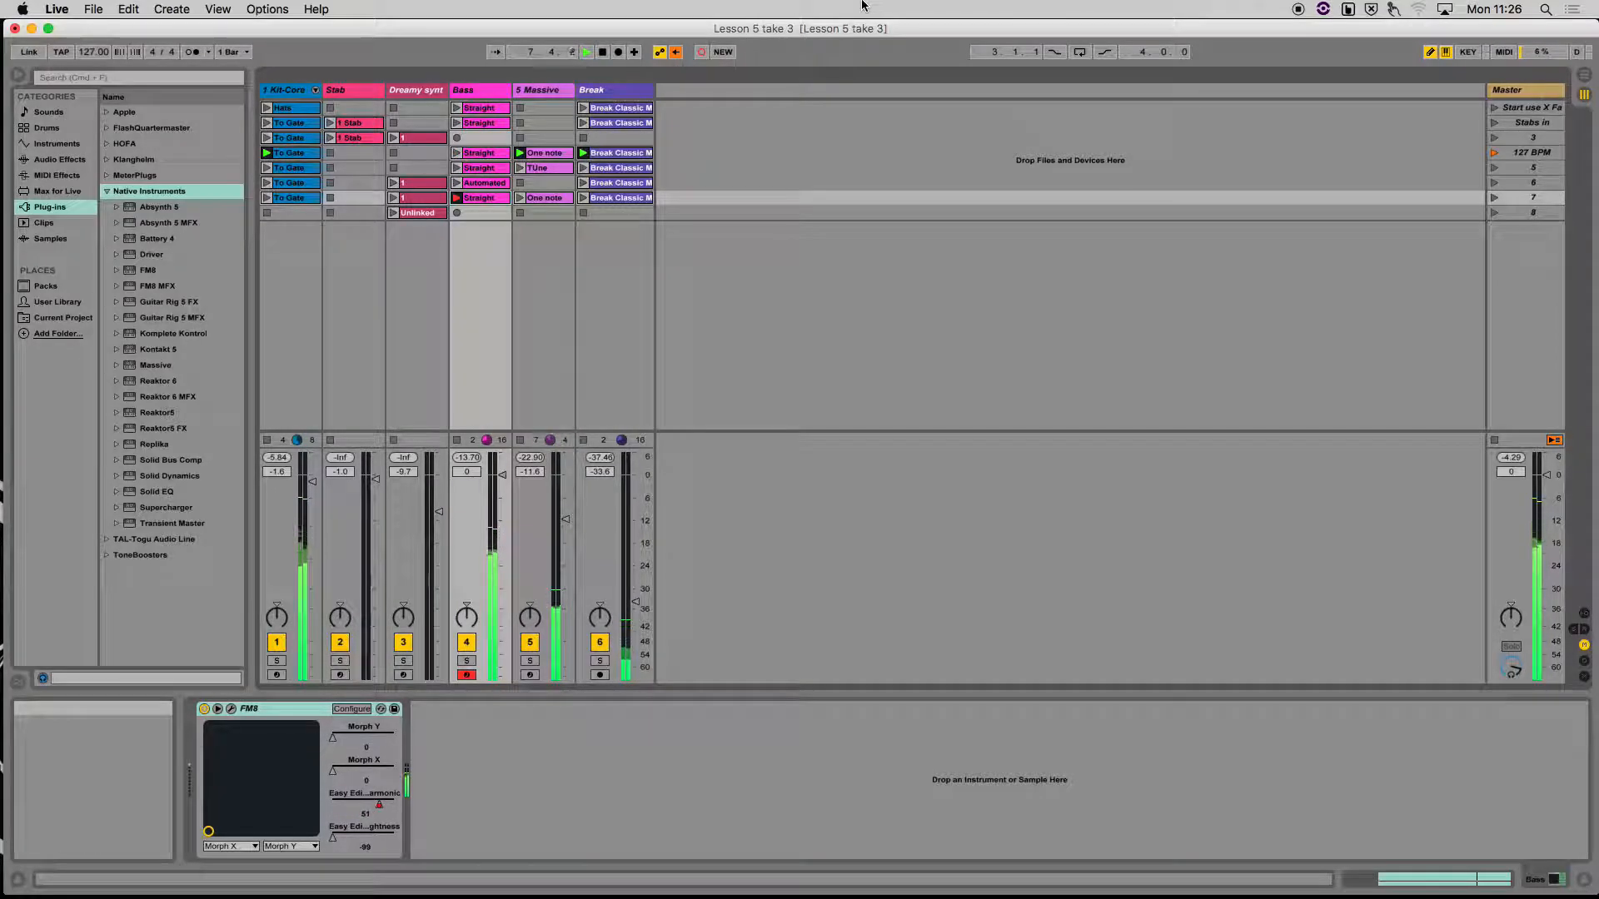
{"action": "left_click", "coordinate": [702, 53]}
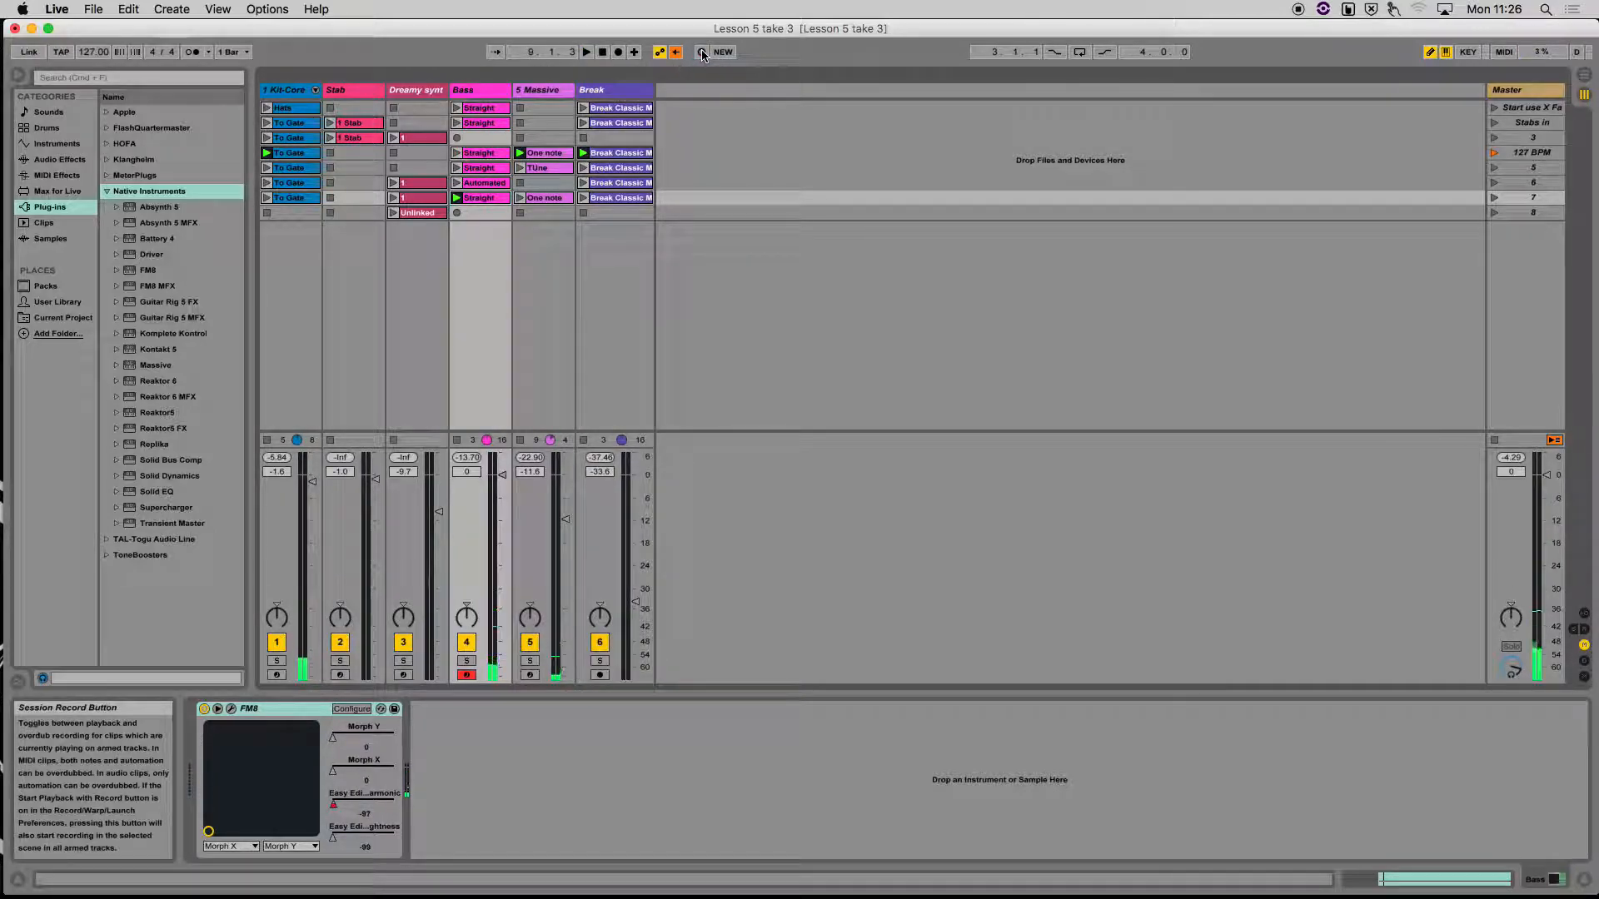
Examine the FM8 Easy Edit Timbre Harmonic envelopes of the Bass track's Straight clips in scenes 7 and 5
{"action": "left_click", "coordinate": [490, 170]}
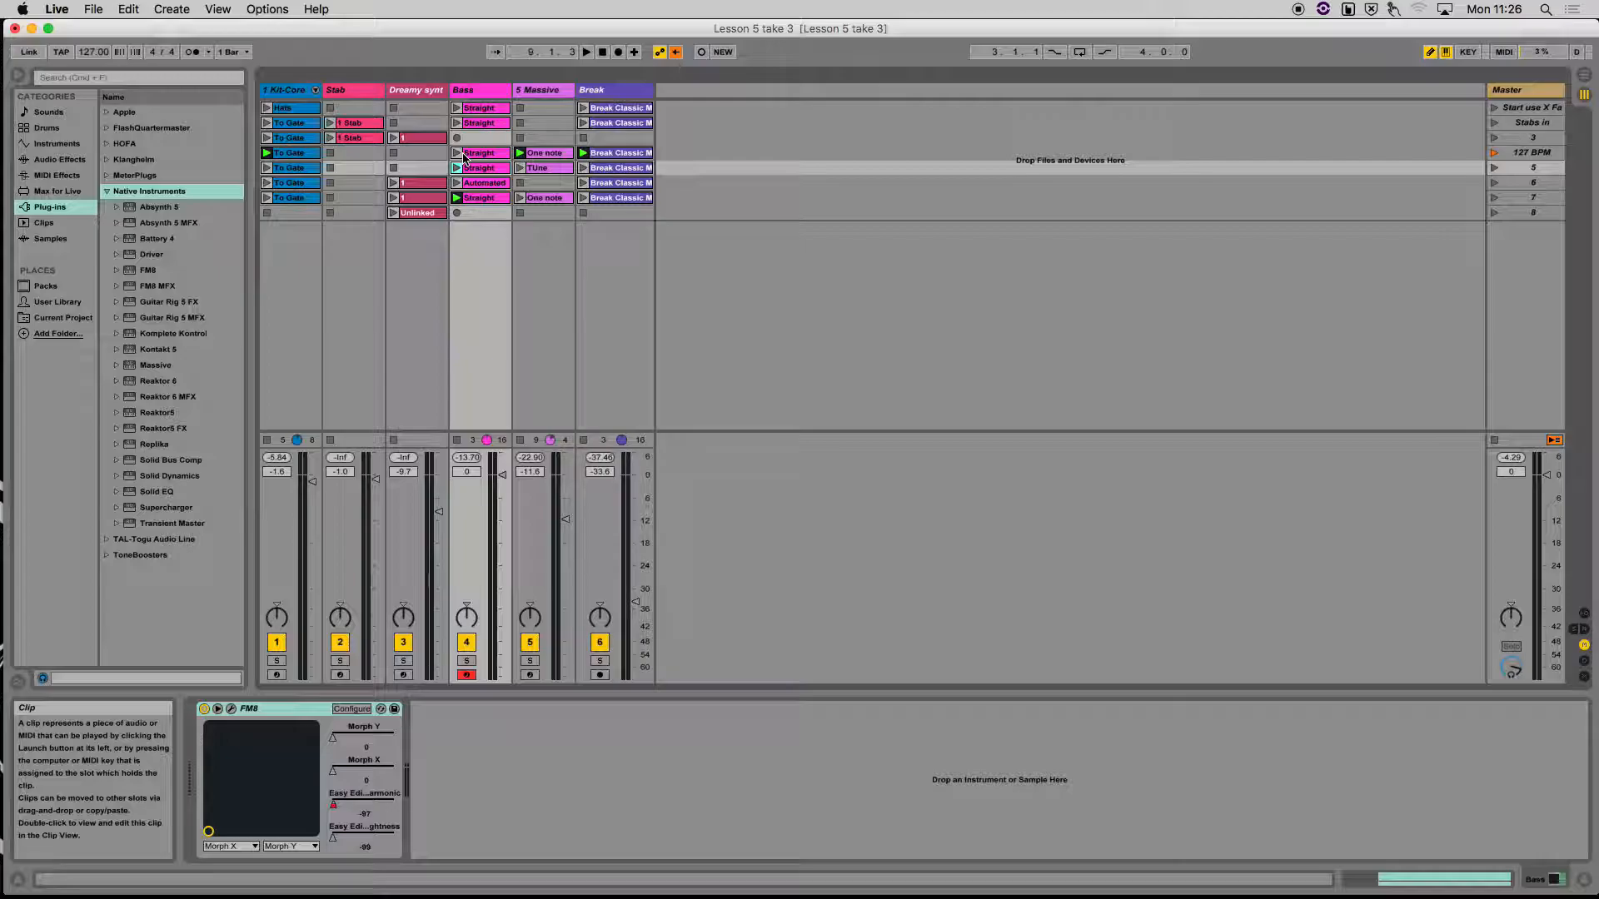
{"action": "left_click", "coordinate": [476, 202]}
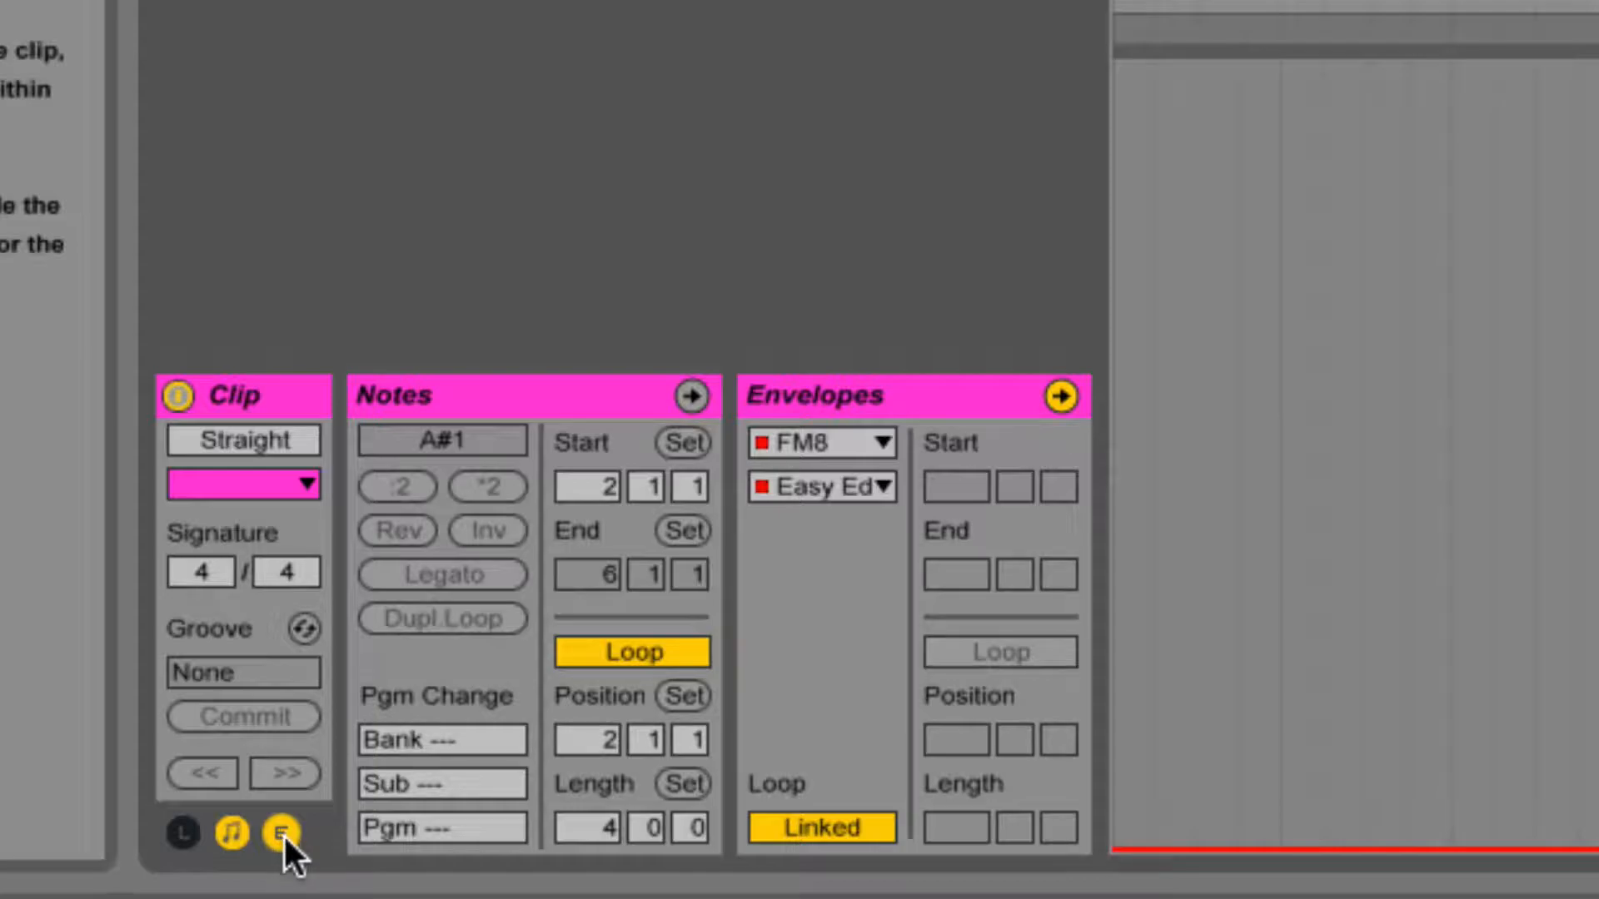
{"action": "left_click", "coordinate": [283, 834]}
{"action": "left_click", "coordinate": [284, 834]}
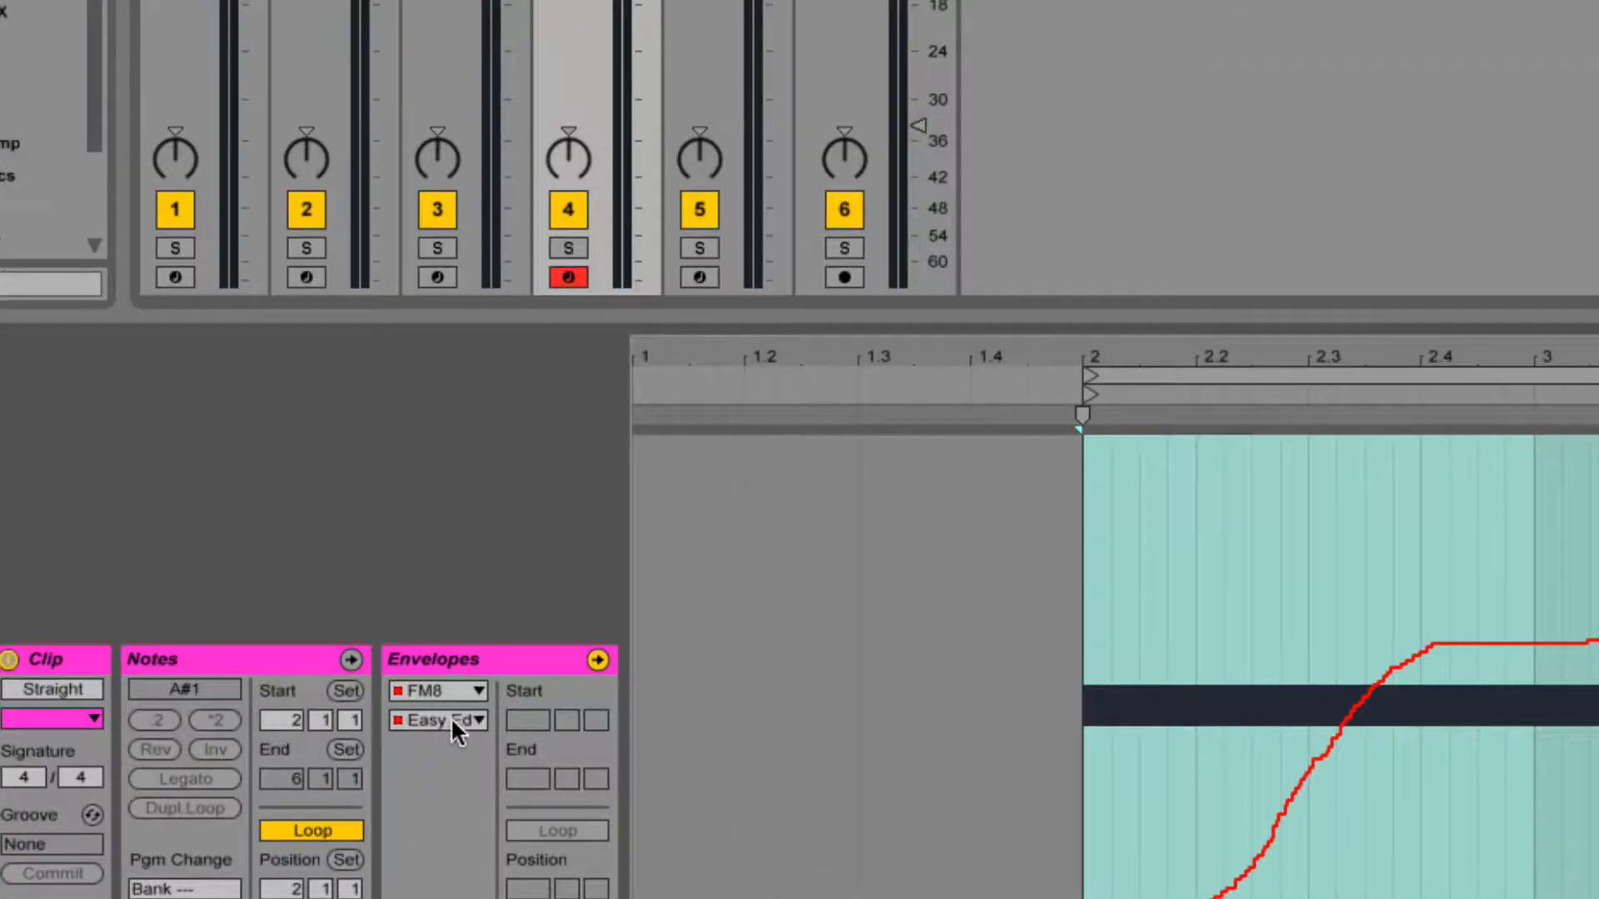
{"action": "left_click", "coordinate": [408, 738]}
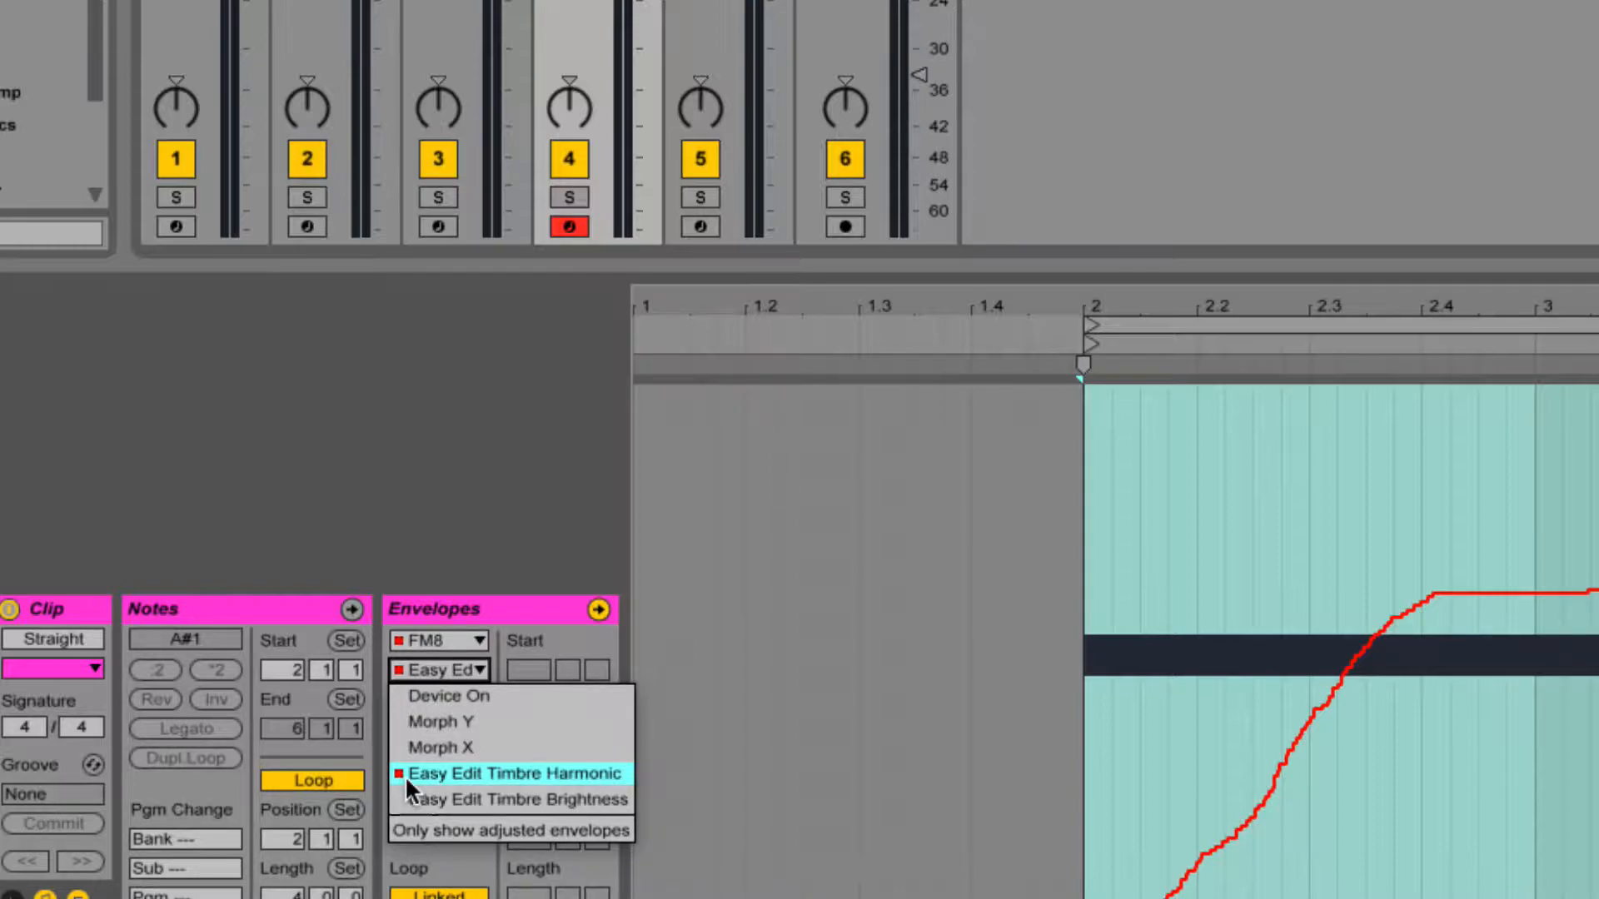
{"action": "left_click", "coordinate": [518, 613]}
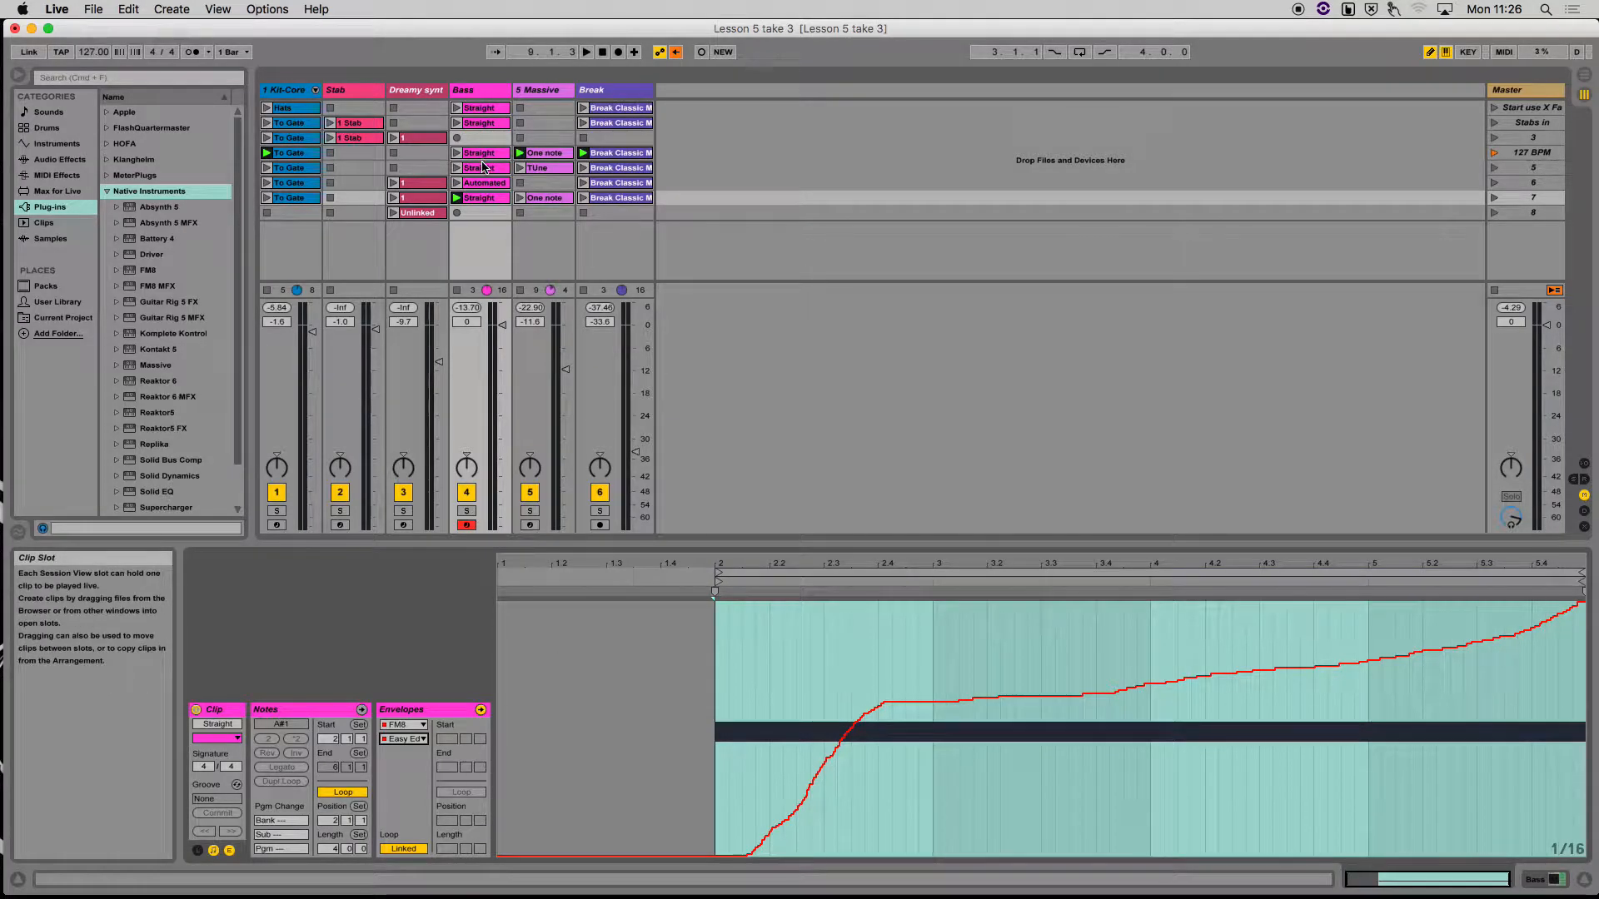
{"action": "left_click", "coordinate": [480, 168]}
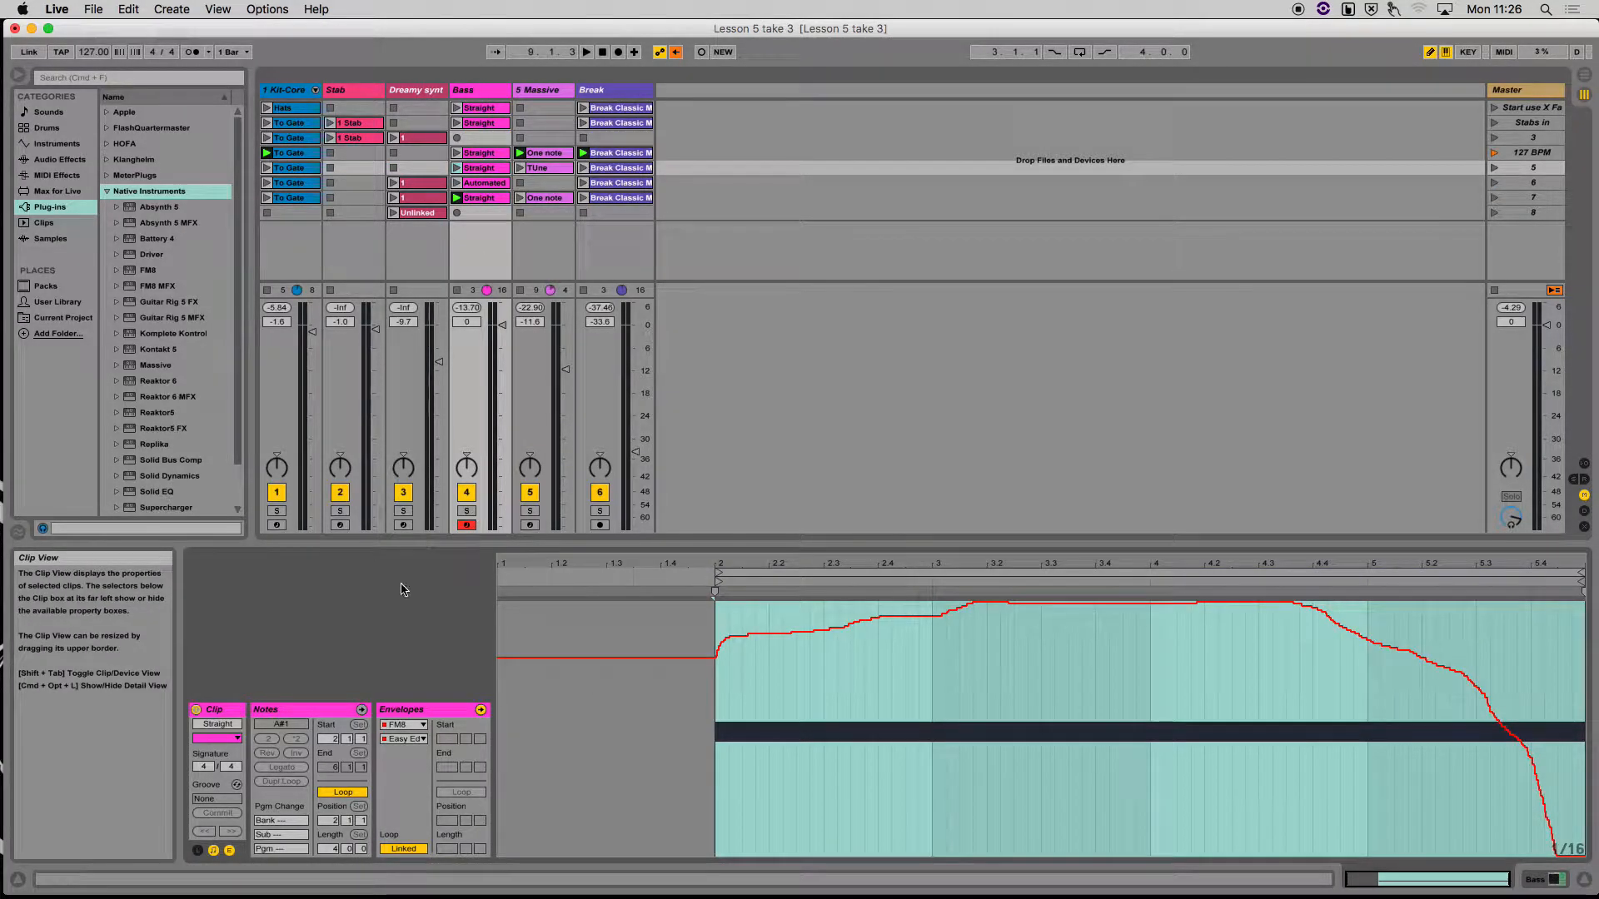
Redraw the FM8 Easy Edit envelope of the scene 5 Straight clip freehand as 1/16 stepped waves from bar 2 to about bar 4
{"action": "left_click", "coordinate": [413, 739]}
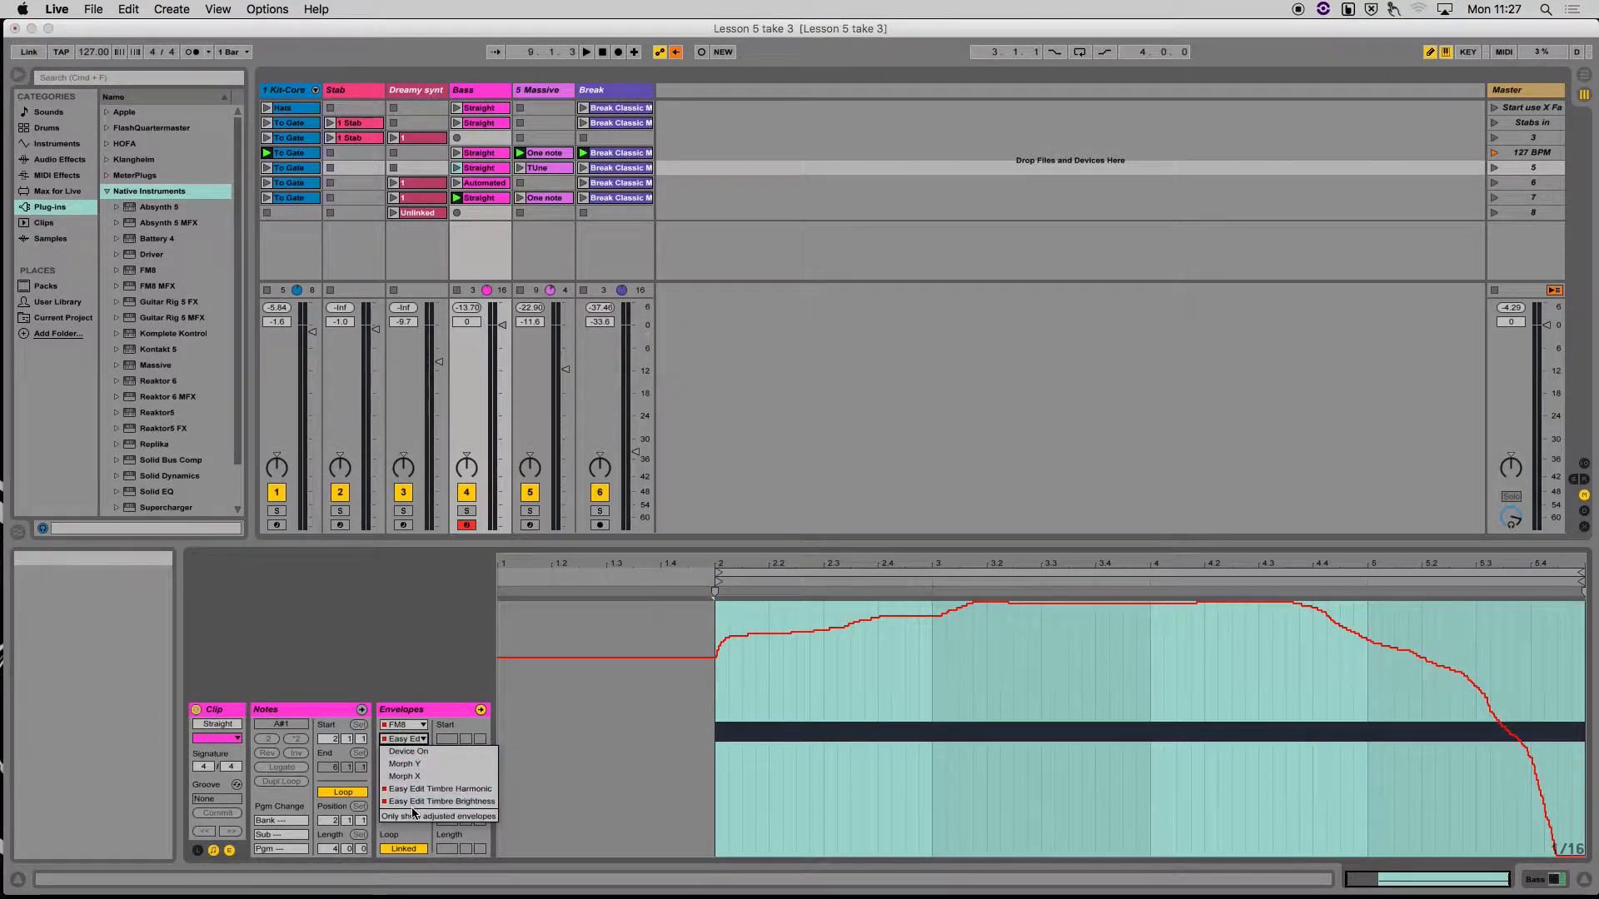
{"action": "left_click", "coordinate": [412, 649]}
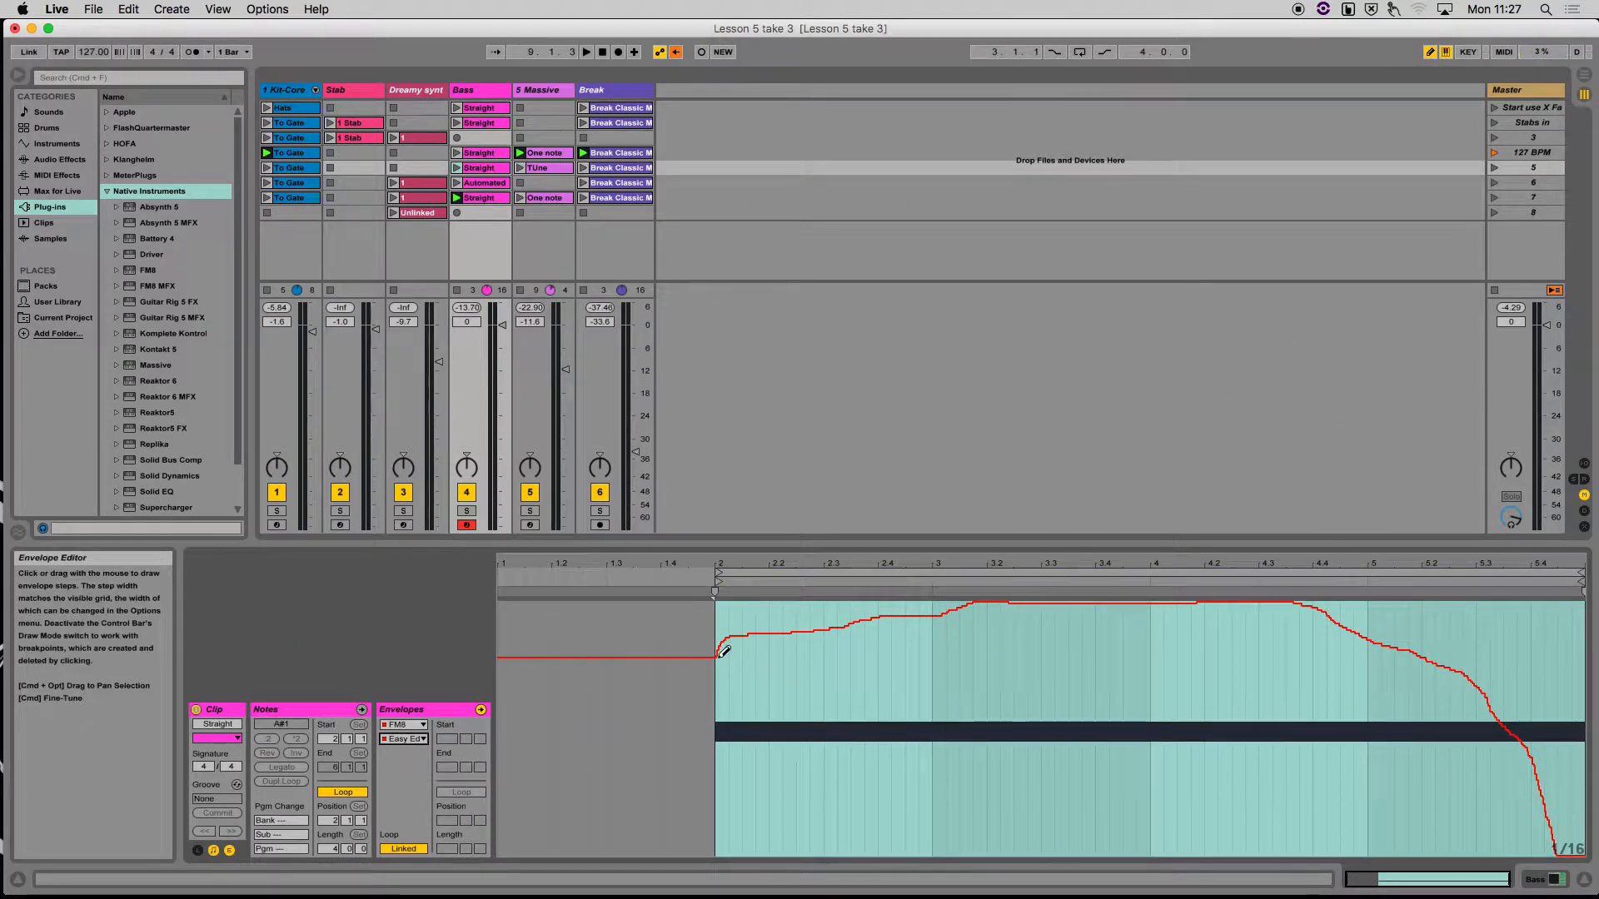
{"action": "mouse_move", "coordinate": [723, 651]}
{"action": "left_mouse_down"}
{"action": "mouse_move", "coordinate": [895, 662]}
{"action": "mouse_move", "coordinate": [1054, 643]}
{"action": "mouse_move", "coordinate": [1150, 595]}
{"action": "left_mouse_up"}
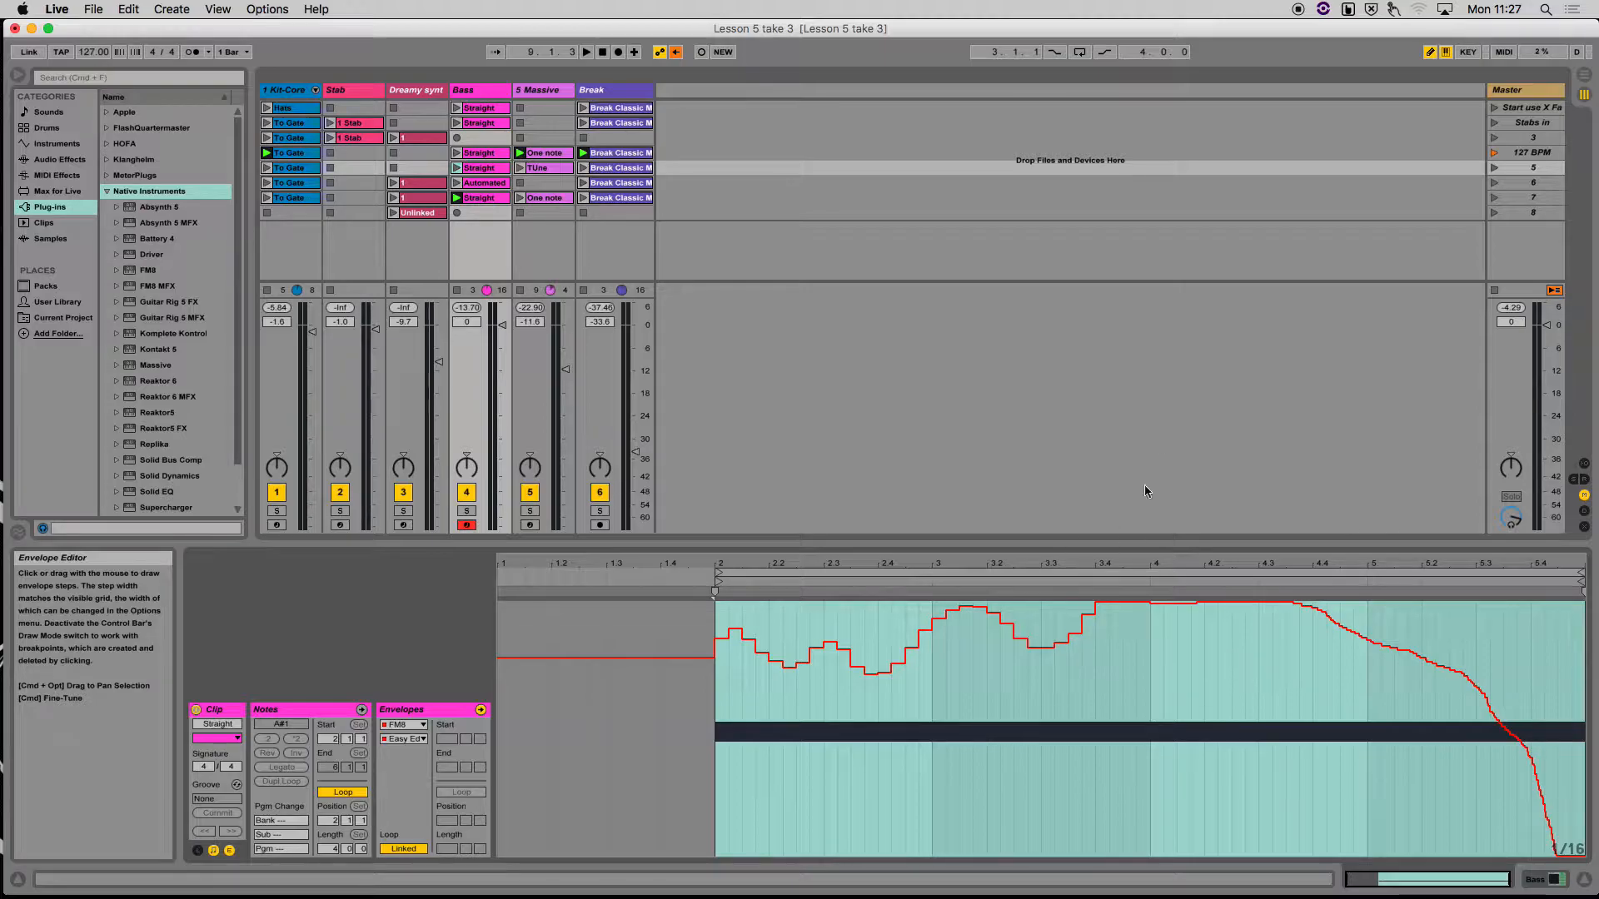
Switch off Draw Mode and clear the FM8 Easy Edit envelope of the Bass track's scene 5 Straight clip
{"action": "left_click", "coordinate": [1430, 54]}
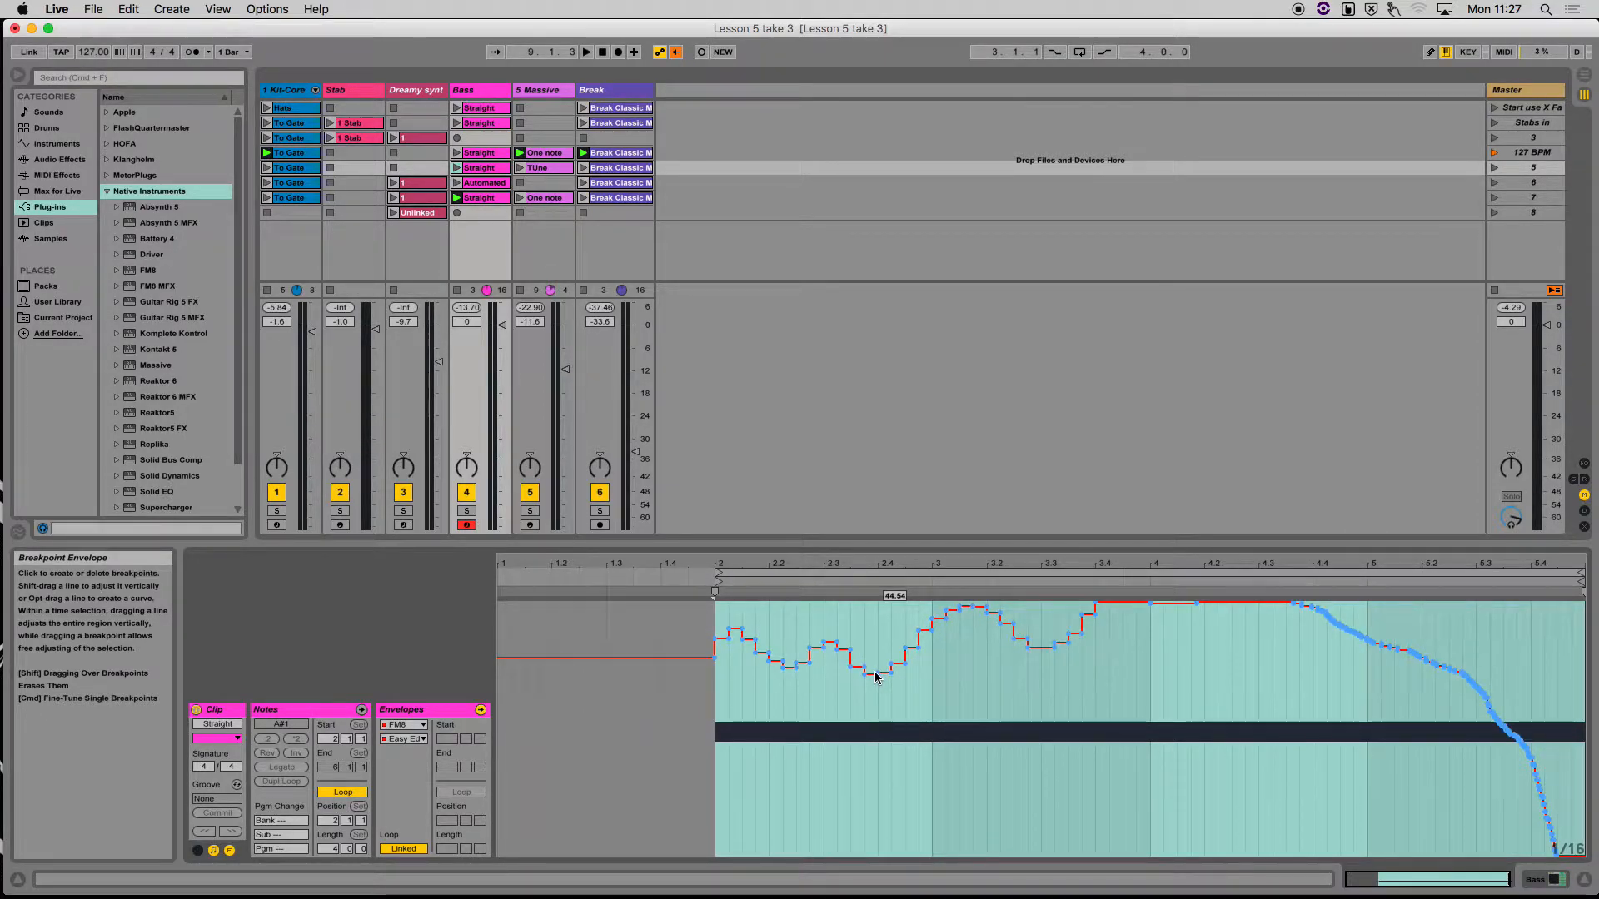
{"action": "right_click", "coordinate": [876, 673]}
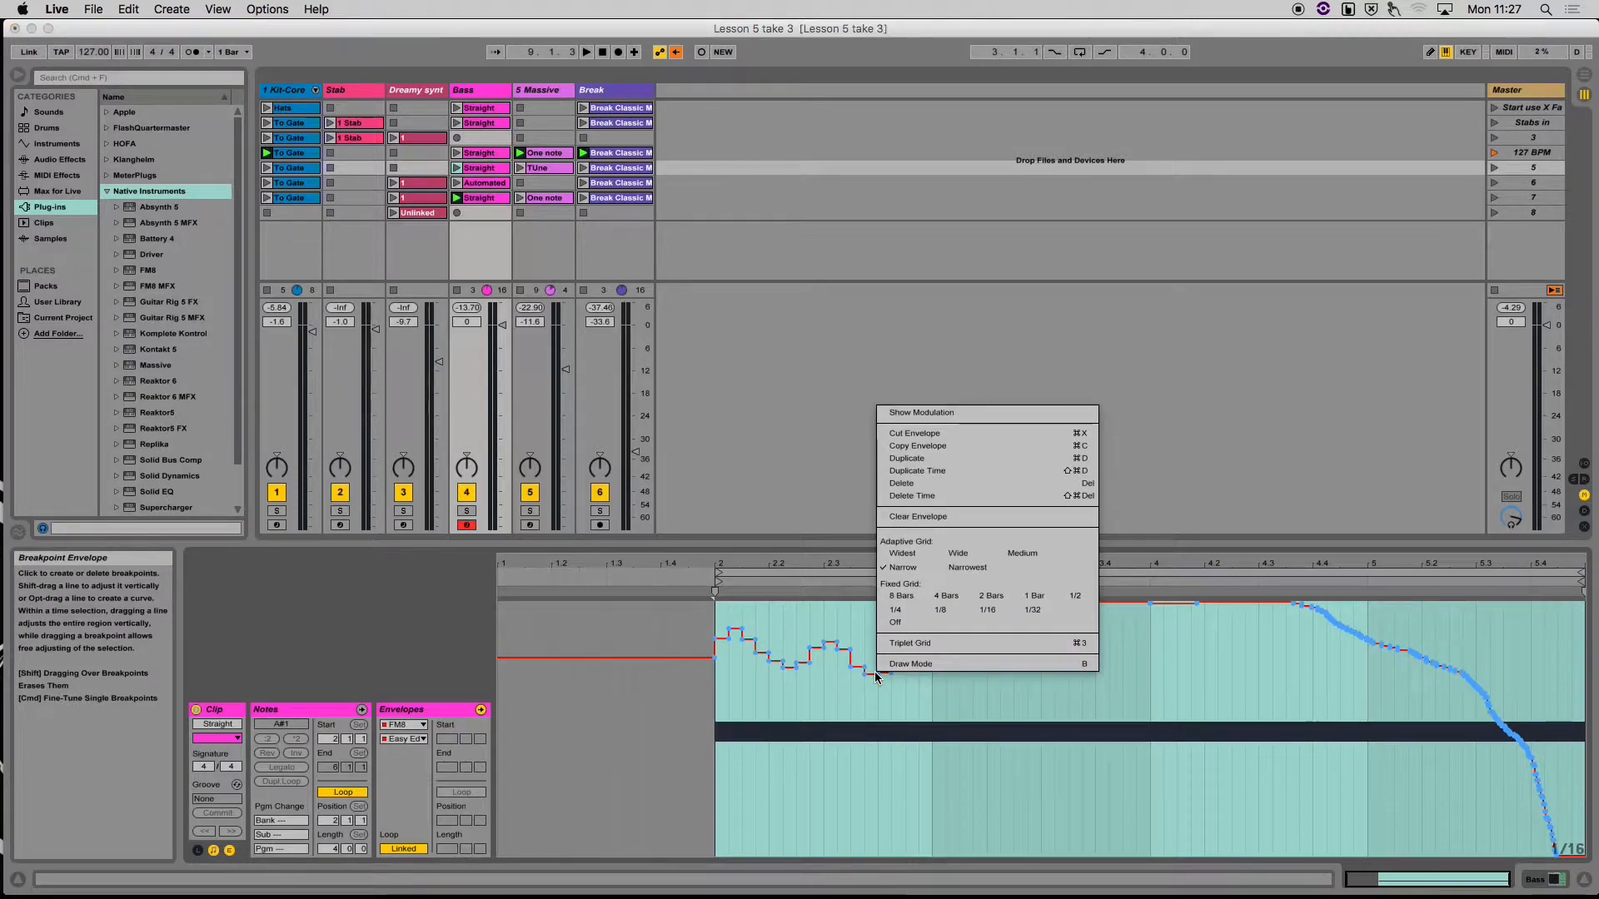
{"action": "left_click", "coordinate": [924, 518]}
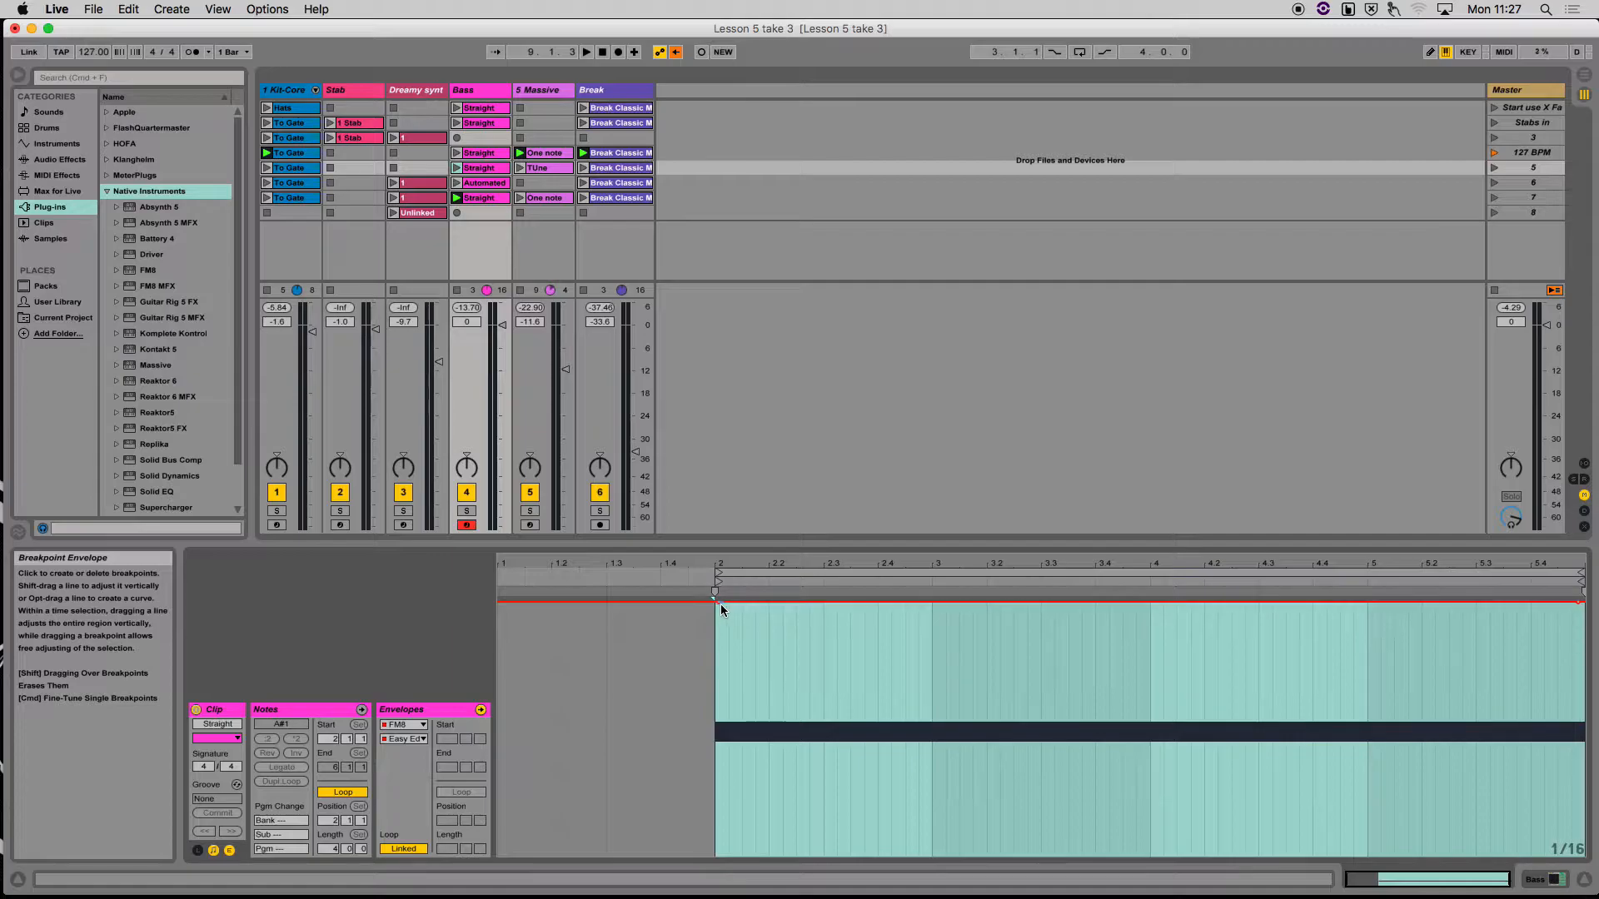
Shape the cleared envelope into a straight ramp from the minimum at bar 2 to the maximum at the end of the clip
{"action": "left_click_drag", "start_coordinate": [719, 602], "coordinate": [719, 856]}
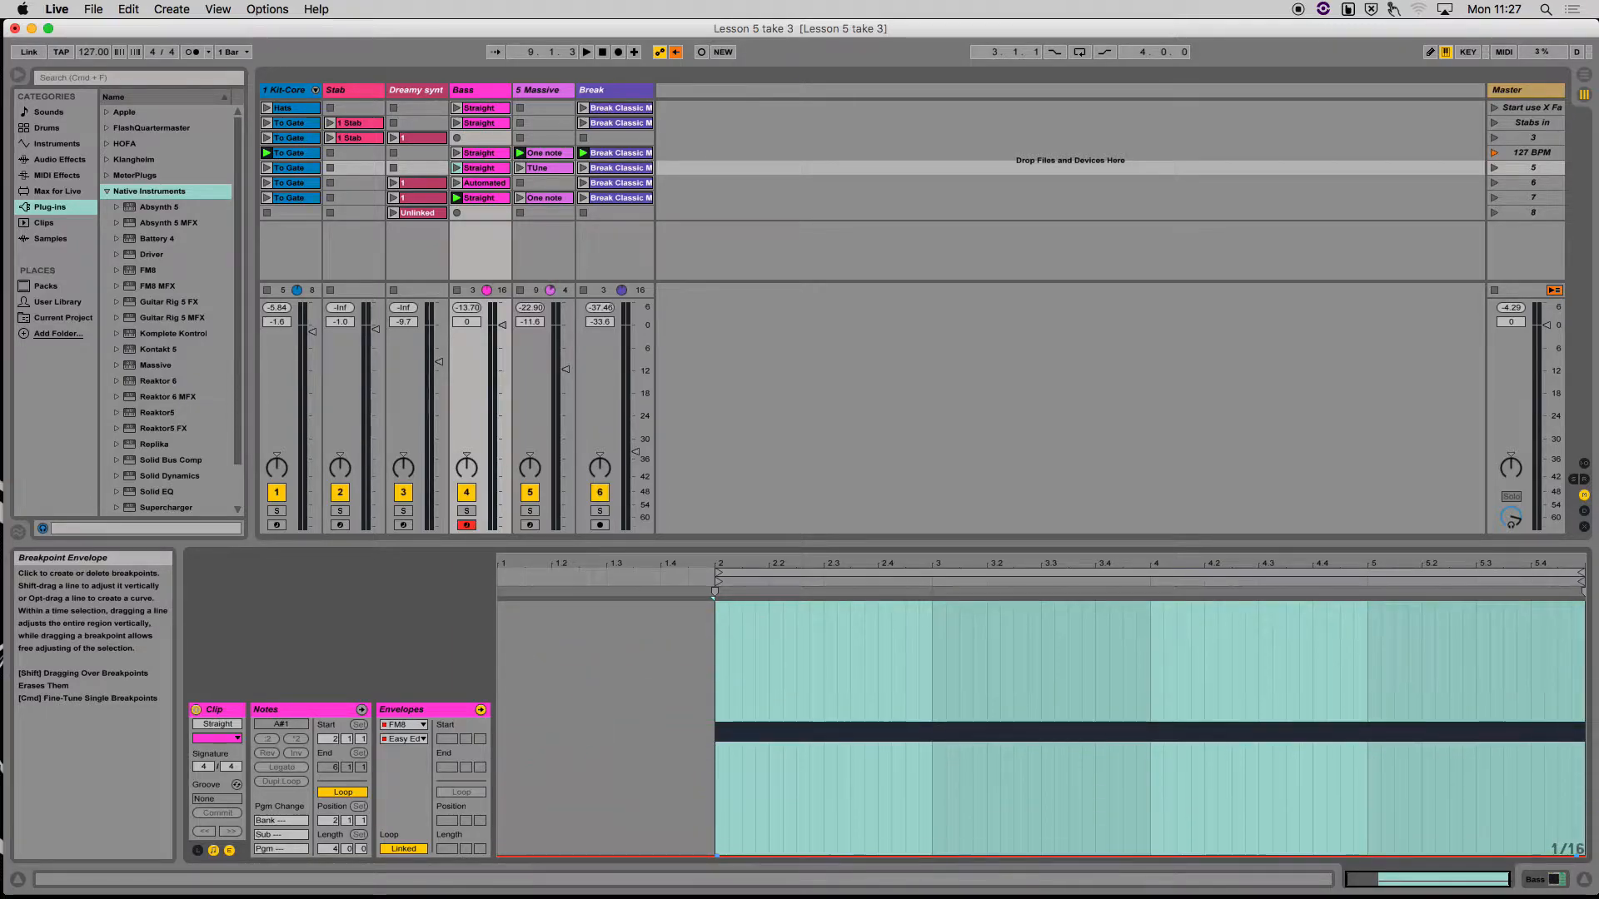
{"action": "left_click", "coordinate": [1535, 822]}
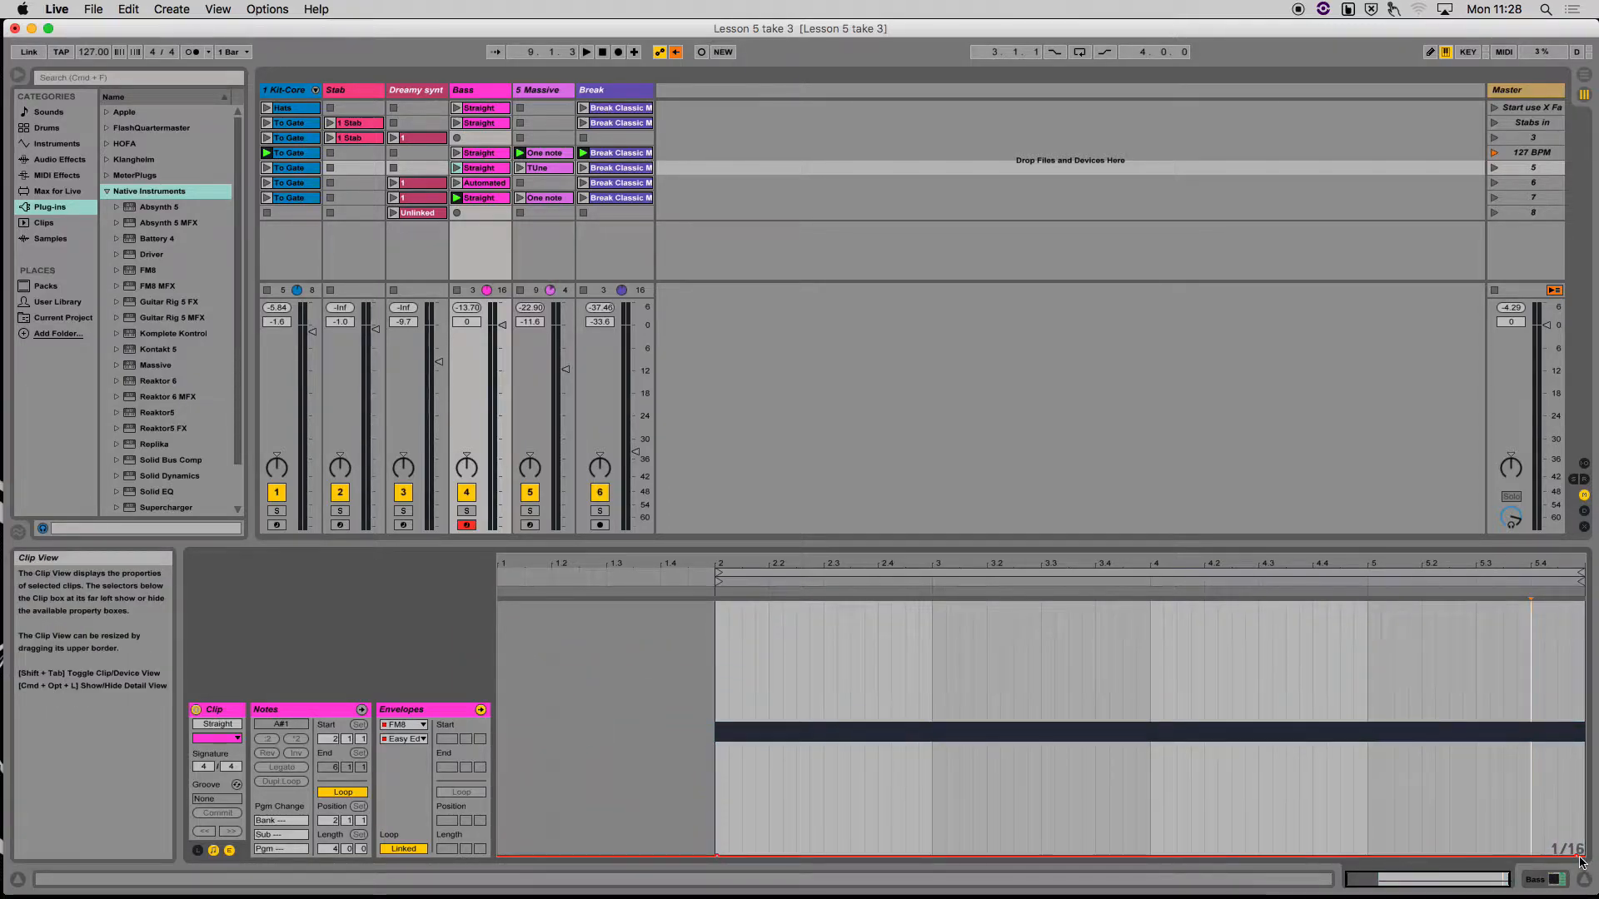
{"action": "left_click_drag", "start_coordinate": [1579, 855], "coordinate": [1582, 602]}
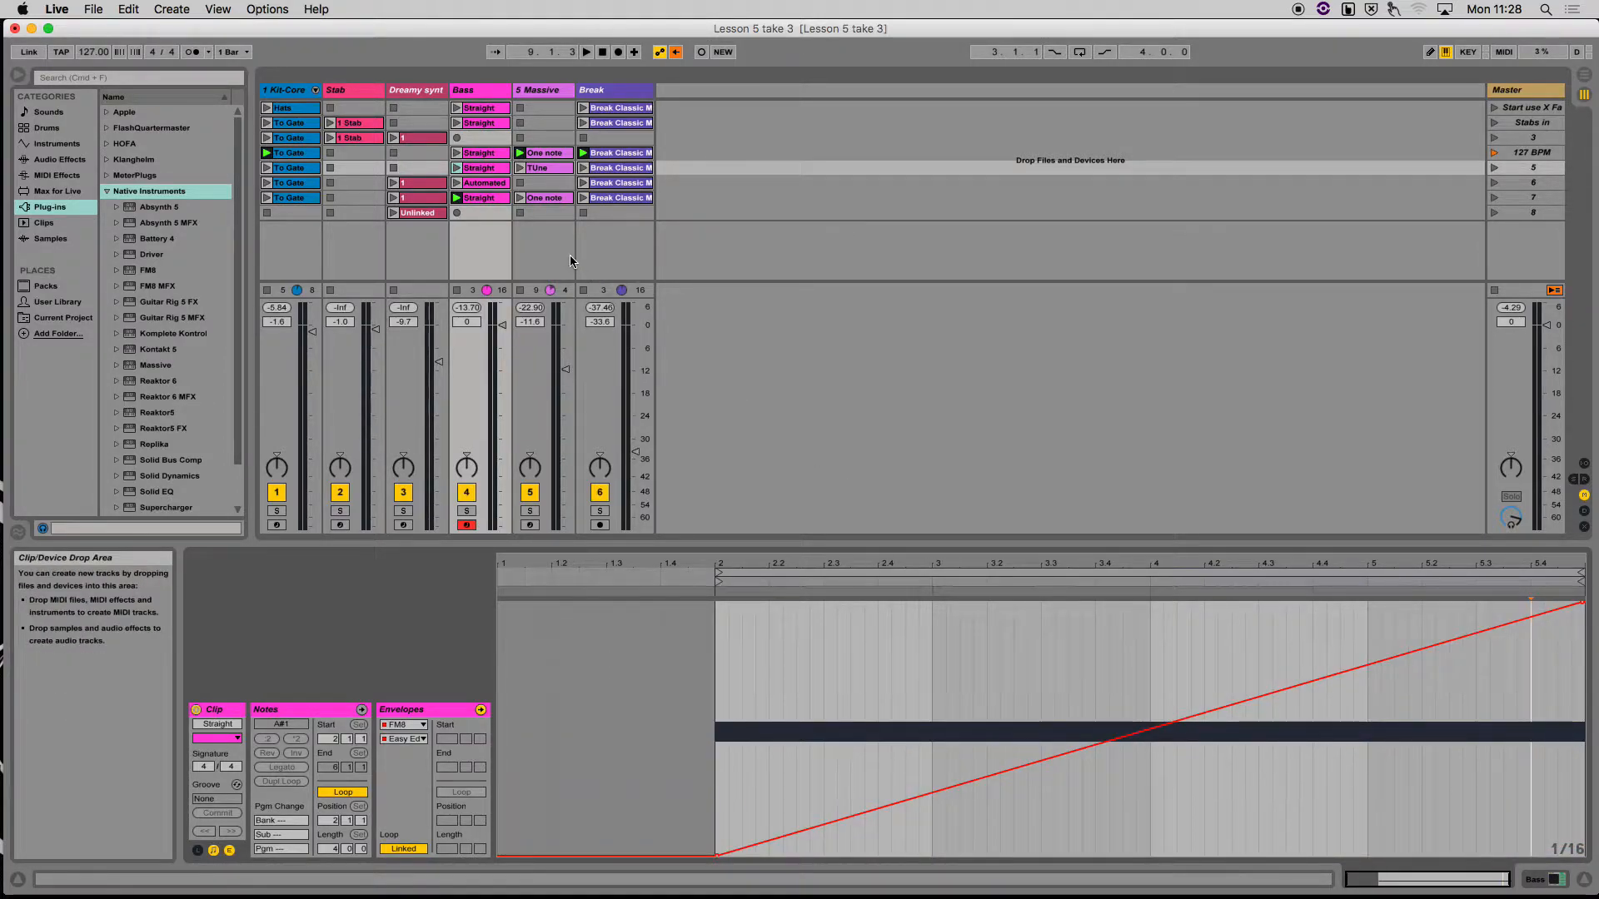
Audition the Bass track's scene 5 Straight clip, and compare its envelope with those of the Straight clips in scenes 4 and 2
{"action": "left_click", "coordinate": [457, 170]}
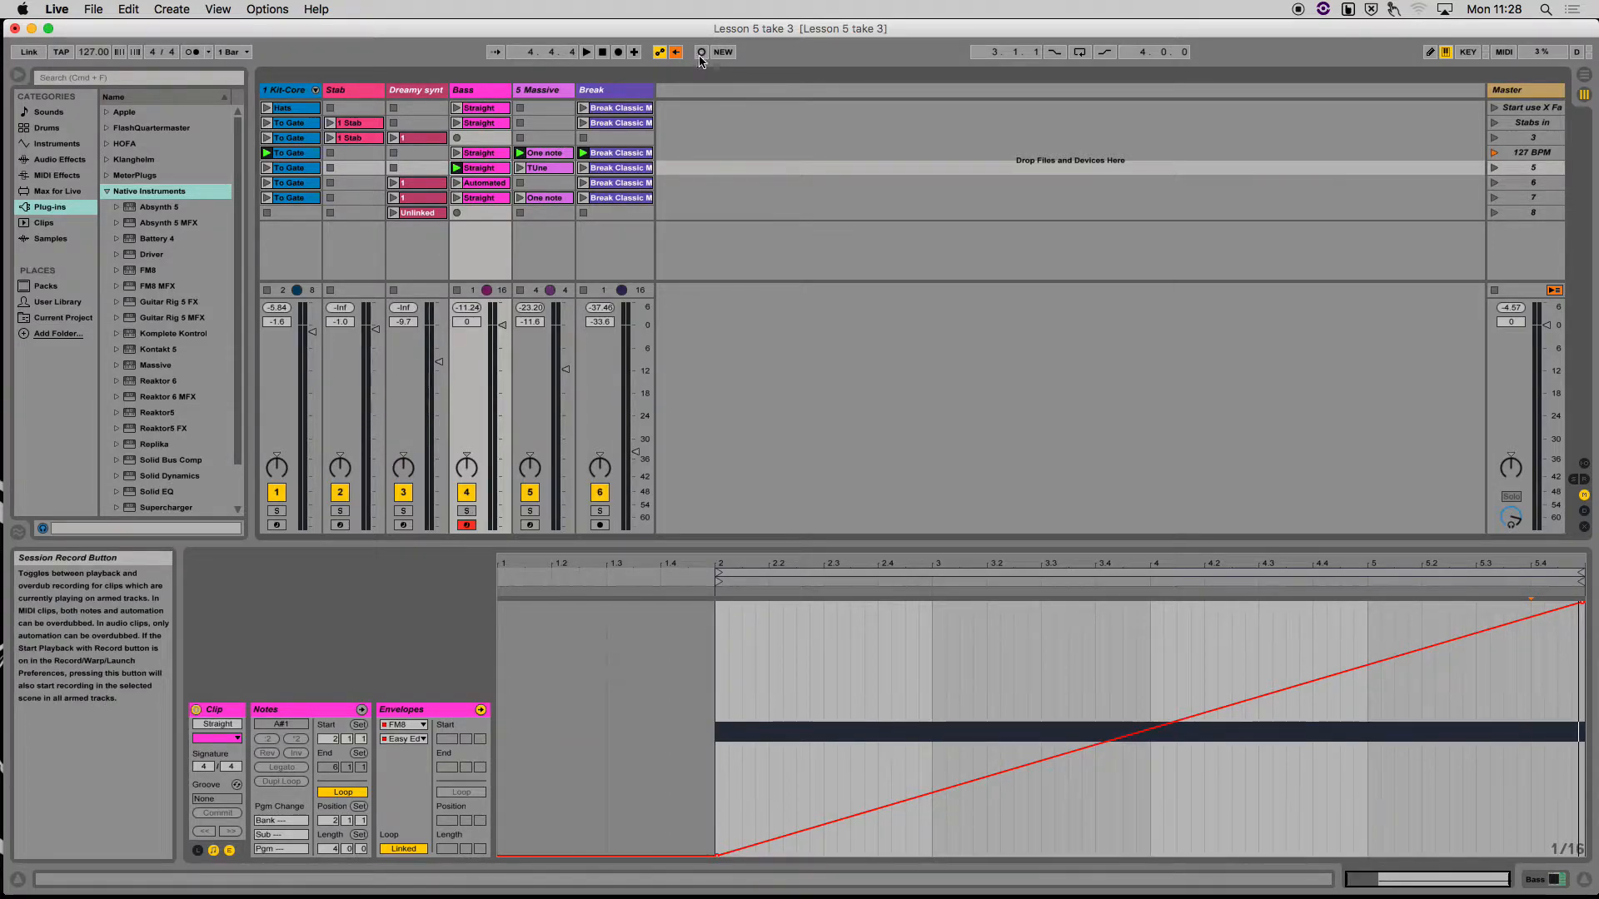
{"action": "left_click", "coordinate": [481, 154]}
{"action": "left_click", "coordinate": [481, 123]}
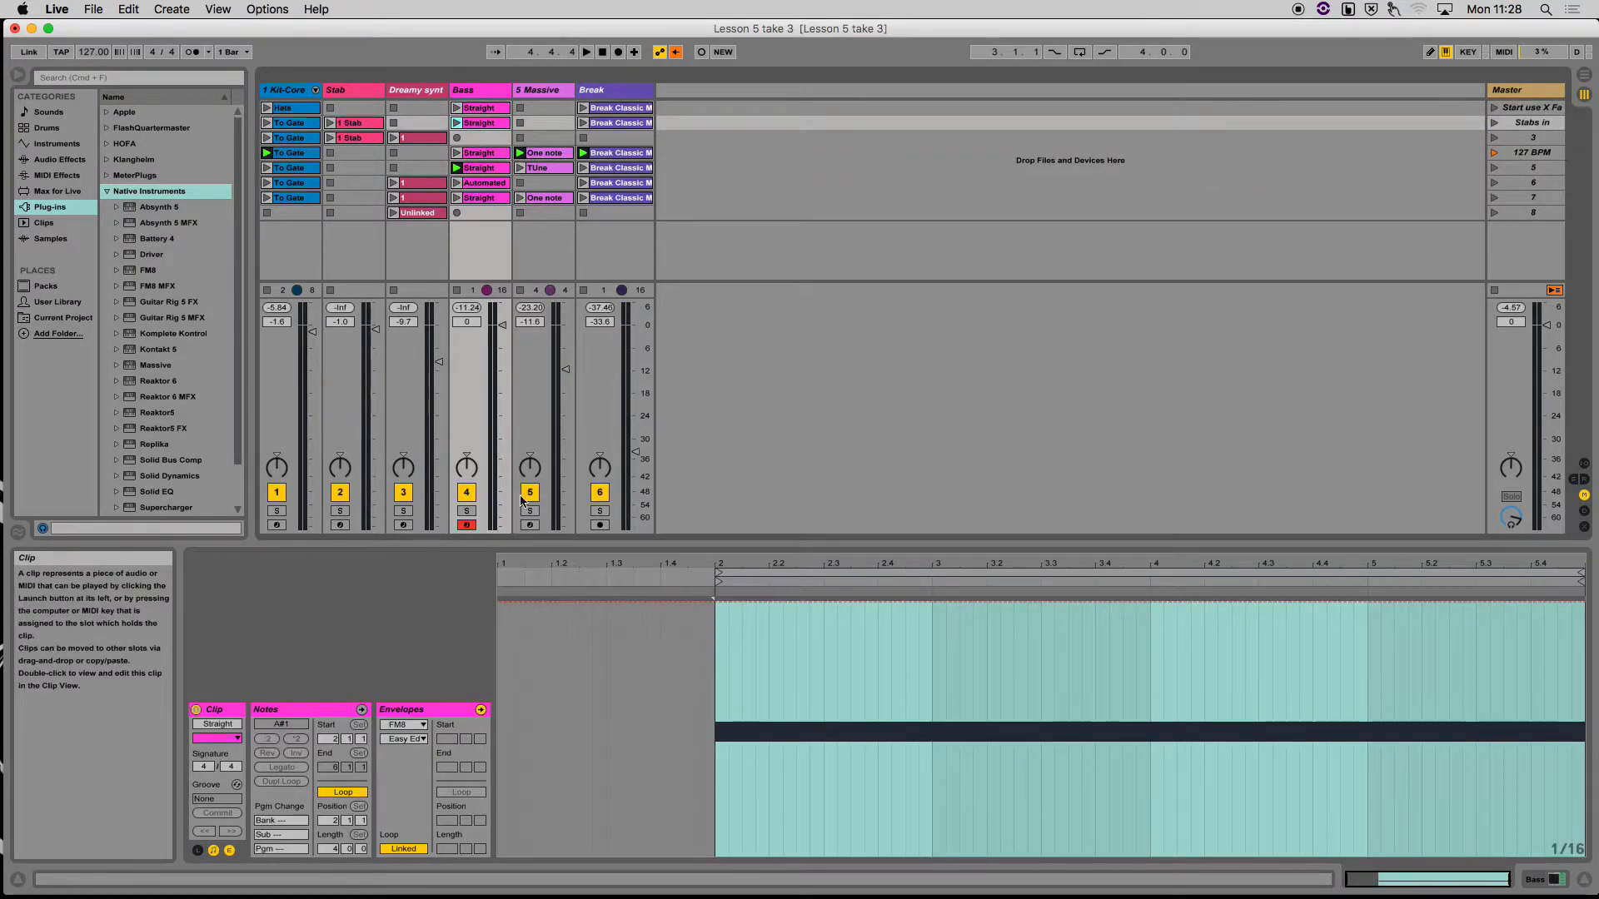
{"action": "left_click", "coordinate": [481, 166]}
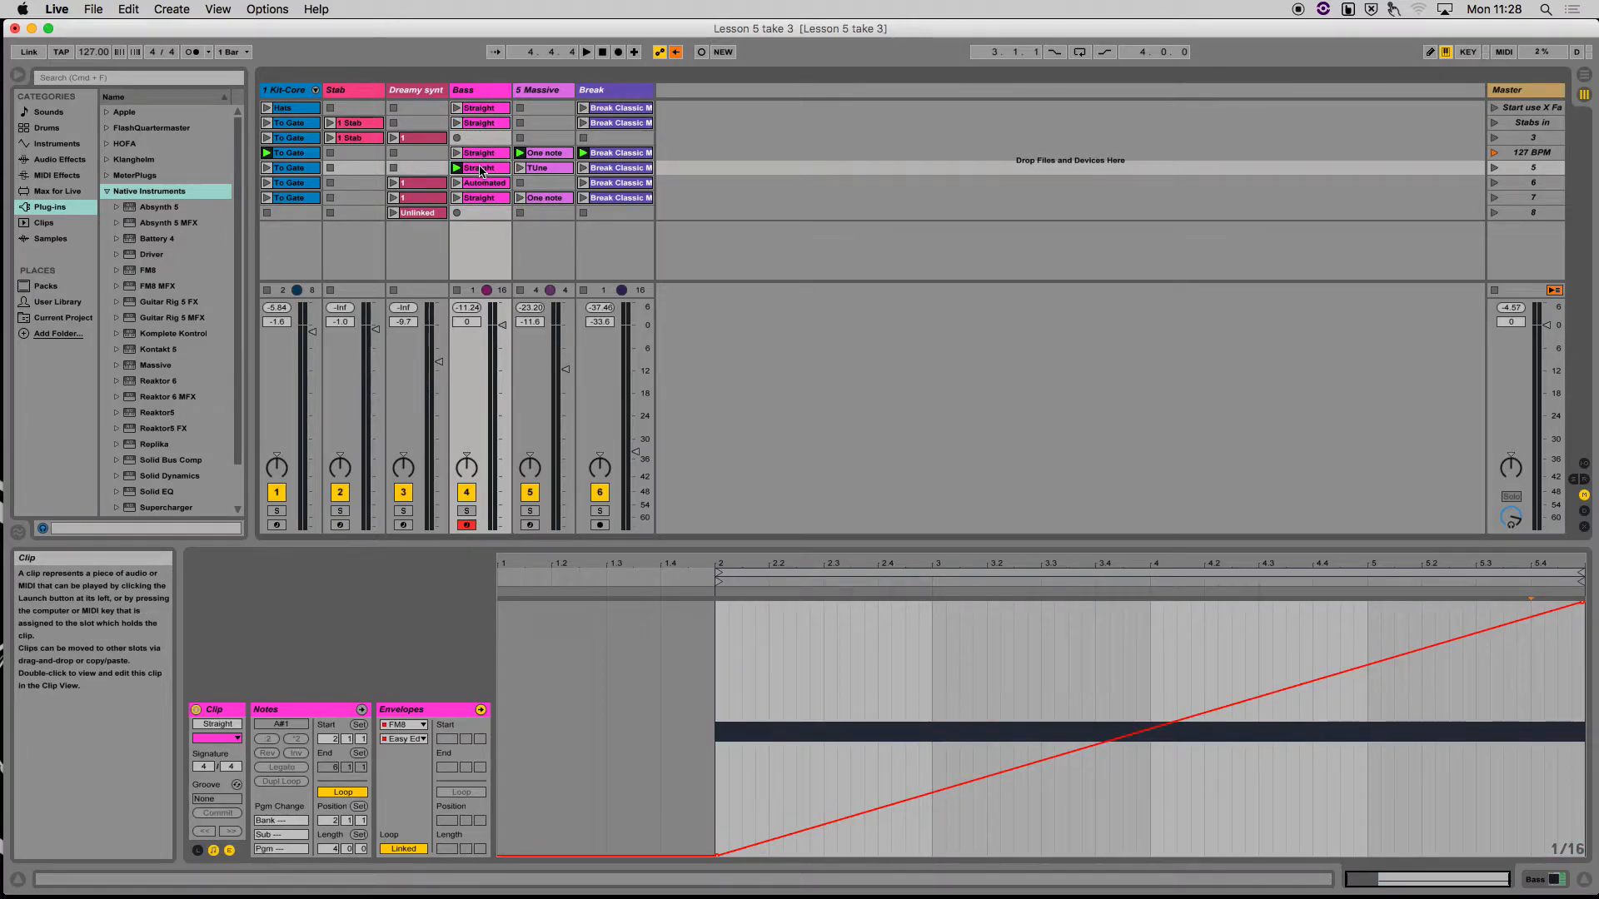